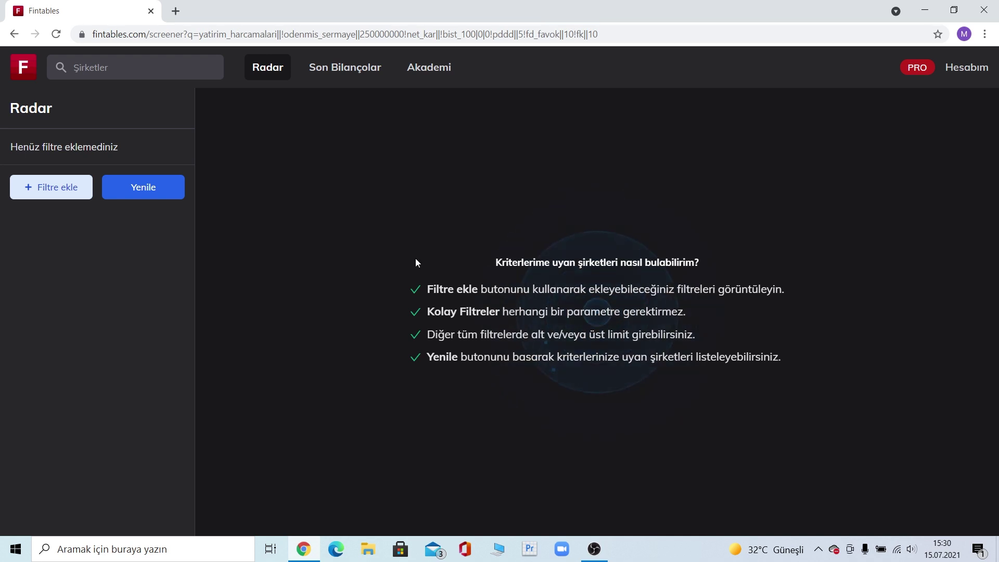
Add the BIST 100, Yatırım Harcamaları and Ödenmiş Sermaye filters, with Ödenmiş Sermaye capped at 250000000
{"action": "left_click", "coordinate": [51, 187]}
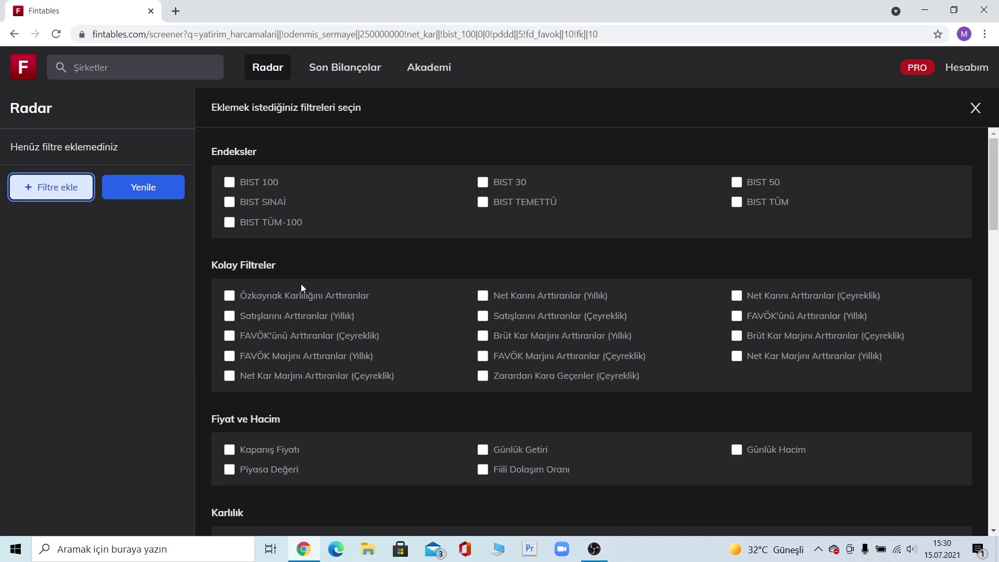
{"action": "left_click", "coordinate": [264, 183]}
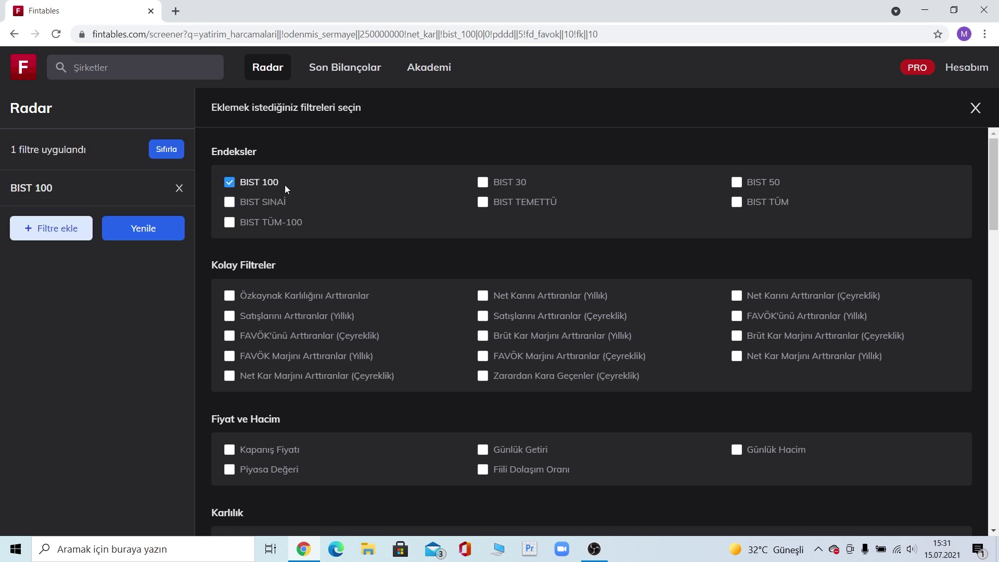
{"action": "scroll", "coordinate": [436, 273], "scroll_direction": "down", "scroll_amount": 4}
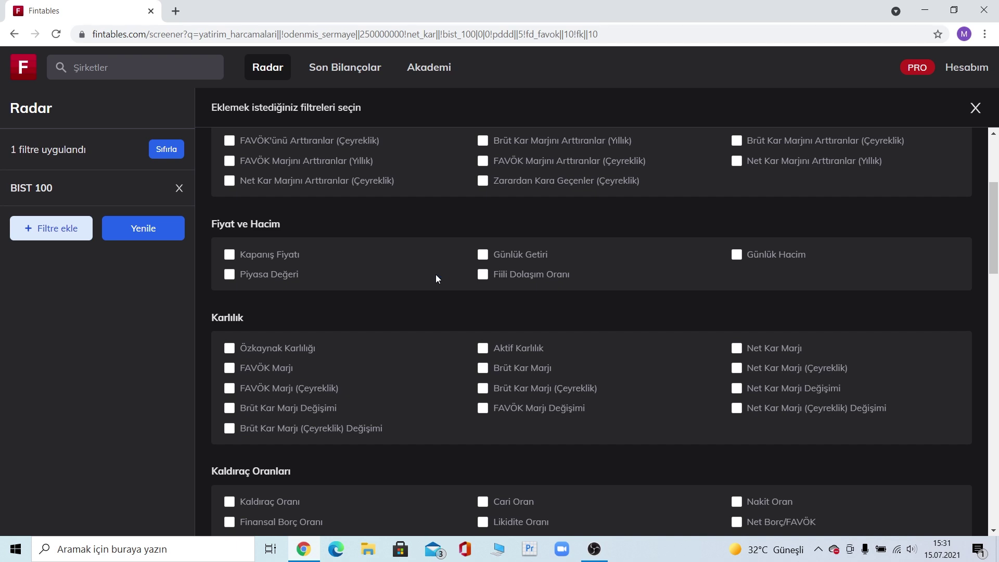
{"action": "scroll", "coordinate": [474, 279], "scroll_direction": "down", "scroll_amount": 7}
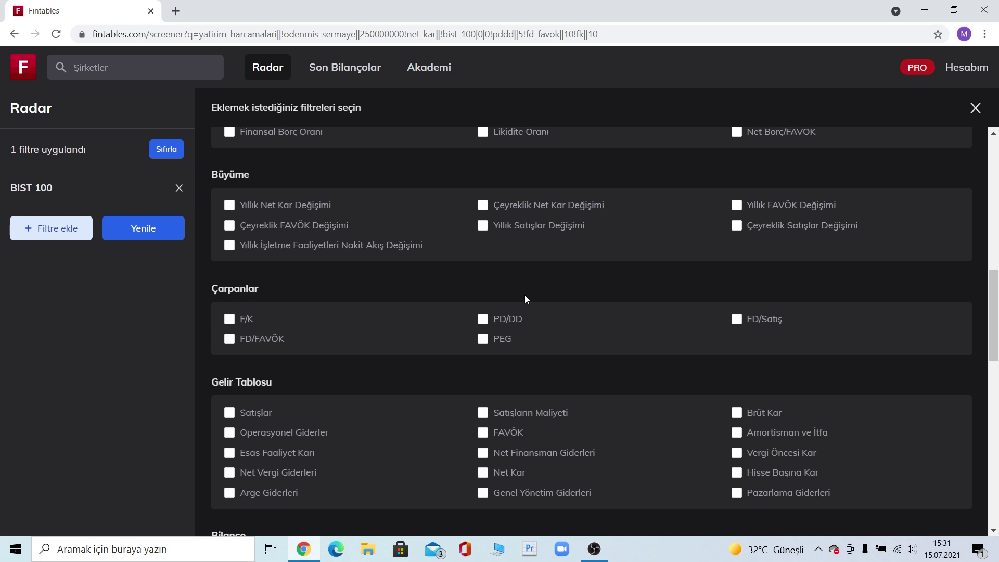
{"action": "scroll", "coordinate": [539, 295], "scroll_direction": "down", "scroll_amount": 11}
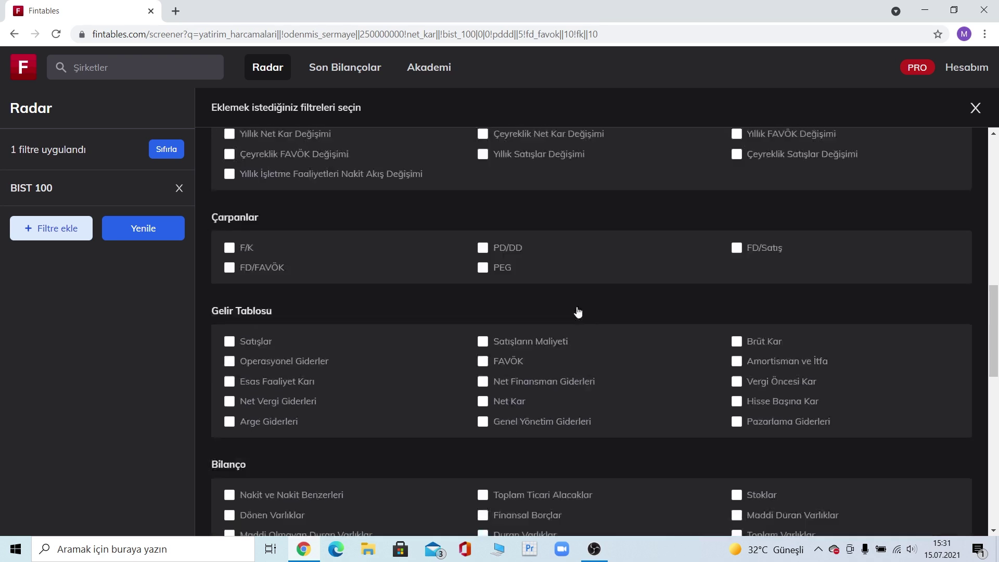
{"action": "scroll", "coordinate": [665, 297], "scroll_direction": "down", "scroll_amount": 1}
{"action": "left_click", "coordinate": [810, 149]}
{"action": "left_click", "coordinate": [311, 211]}
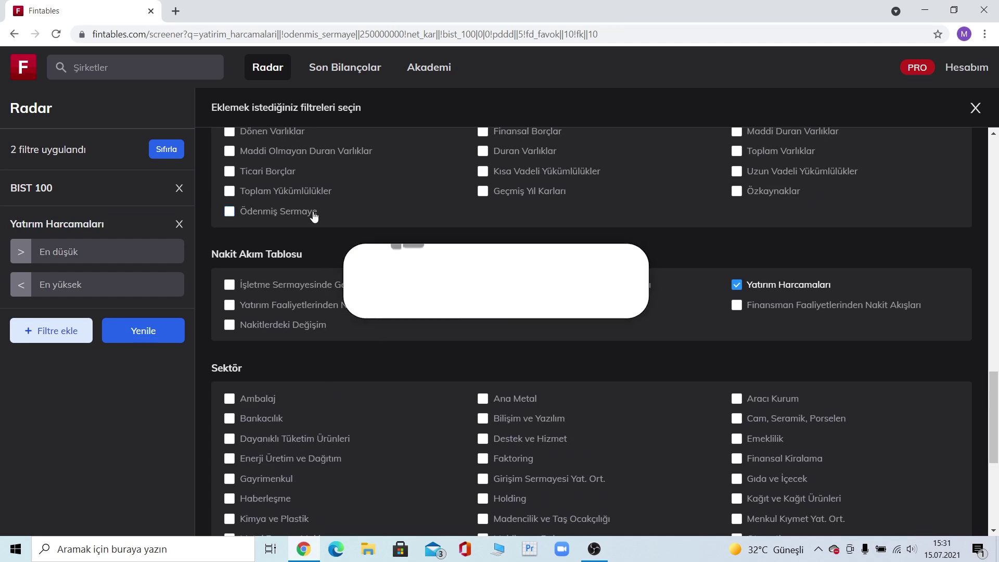
Add the Net Kar filter without limits and refresh the company list
{"action": "left_click", "coordinate": [482, 277]}
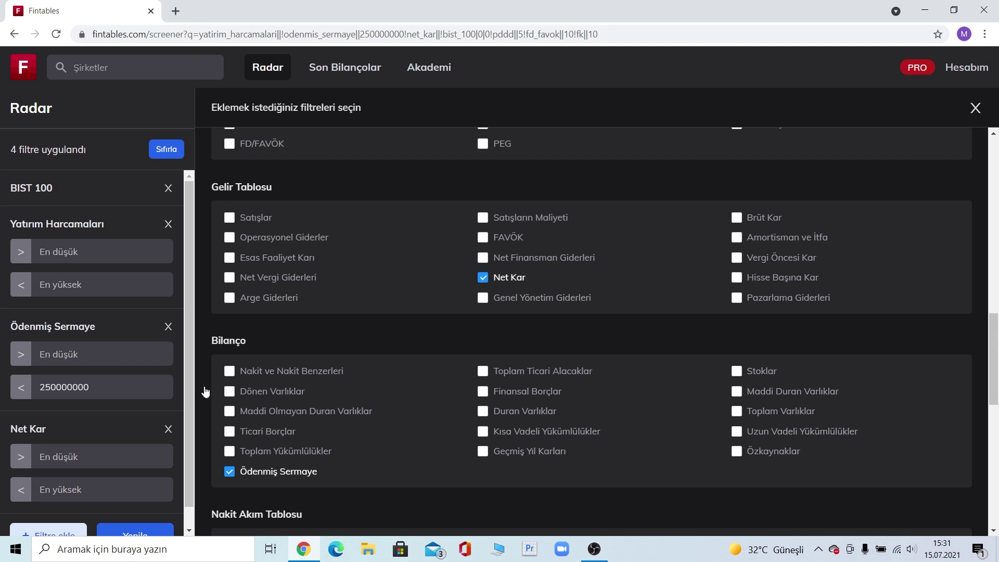
{"action": "scroll", "coordinate": [111, 455], "scroll_direction": "down", "scroll_amount": 1}
{"action": "left_click", "coordinate": [134, 521]}
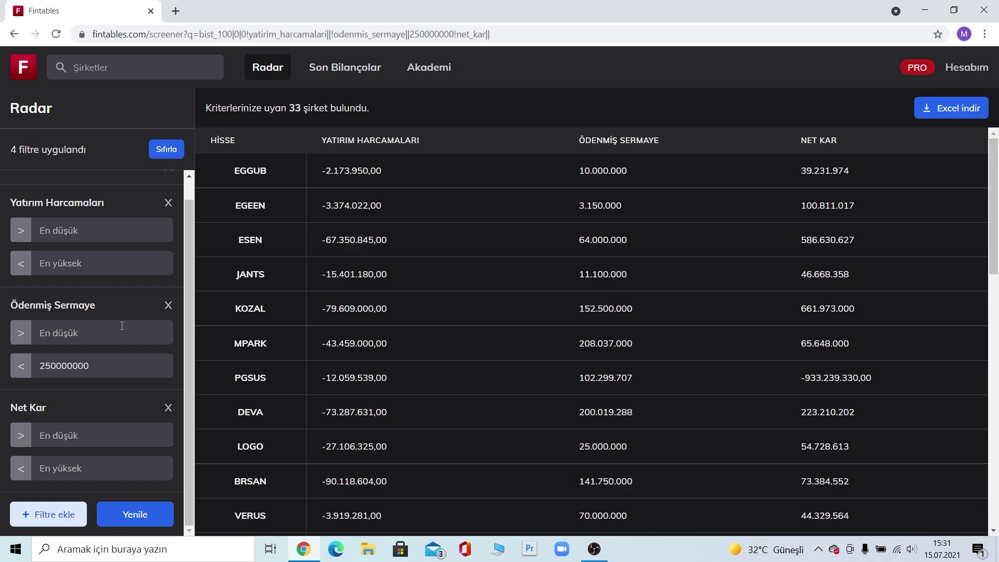
Look through the matching companies and compare the investment spending, paid-in capital and net profit of JANTS
{"action": "scroll", "coordinate": [312, 255], "scroll_direction": "down", "scroll_amount": 12}
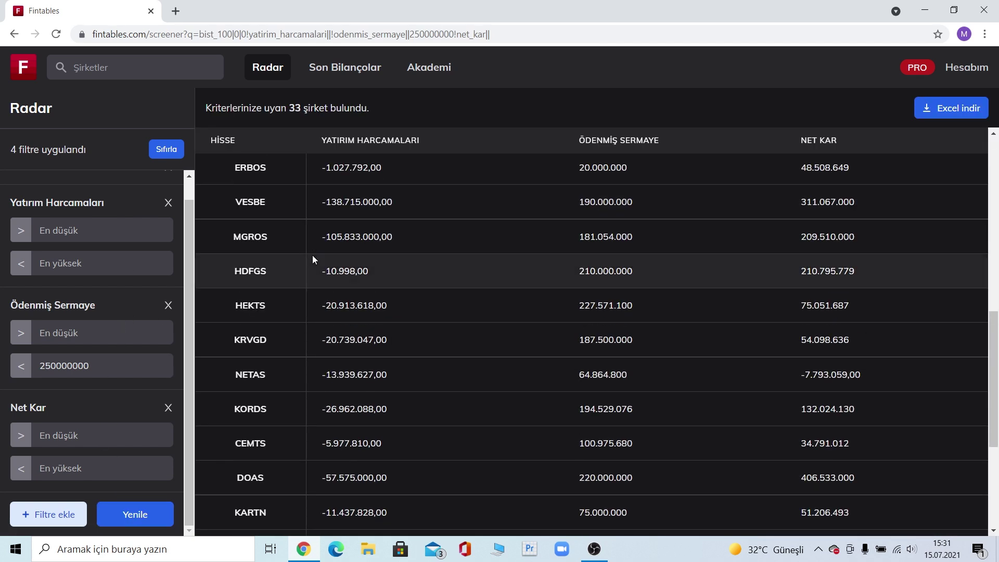
{"action": "scroll", "coordinate": [322, 285], "scroll_direction": "up", "scroll_amount": 9}
{"action": "scroll", "coordinate": [323, 285], "scroll_direction": "up", "scroll_amount": 3}
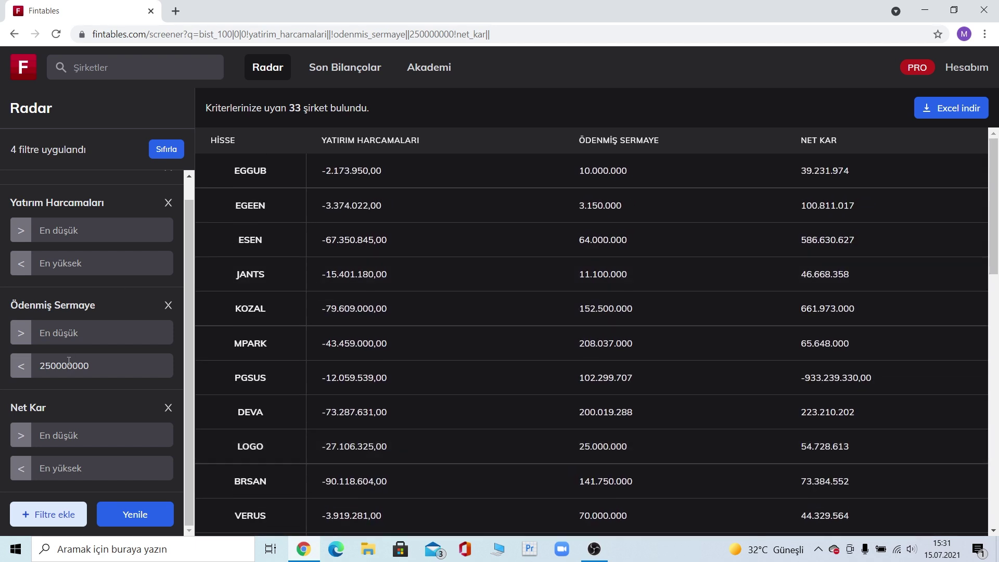
{"action": "left_click_drag", "start_coordinate": [103, 366], "coordinate": [39, 371]}
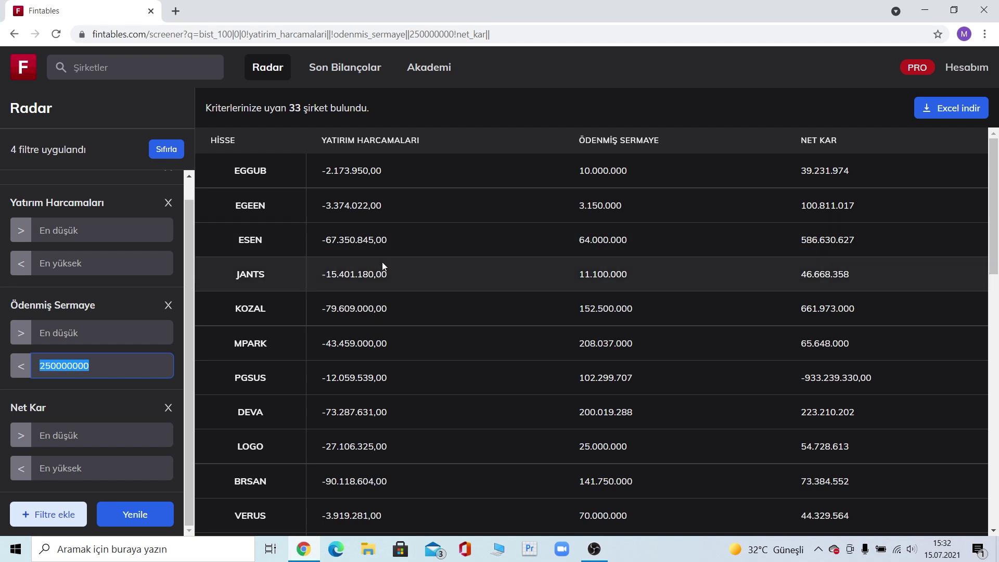
{"action": "left_click_drag", "start_coordinate": [578, 274], "coordinate": [597, 280]}
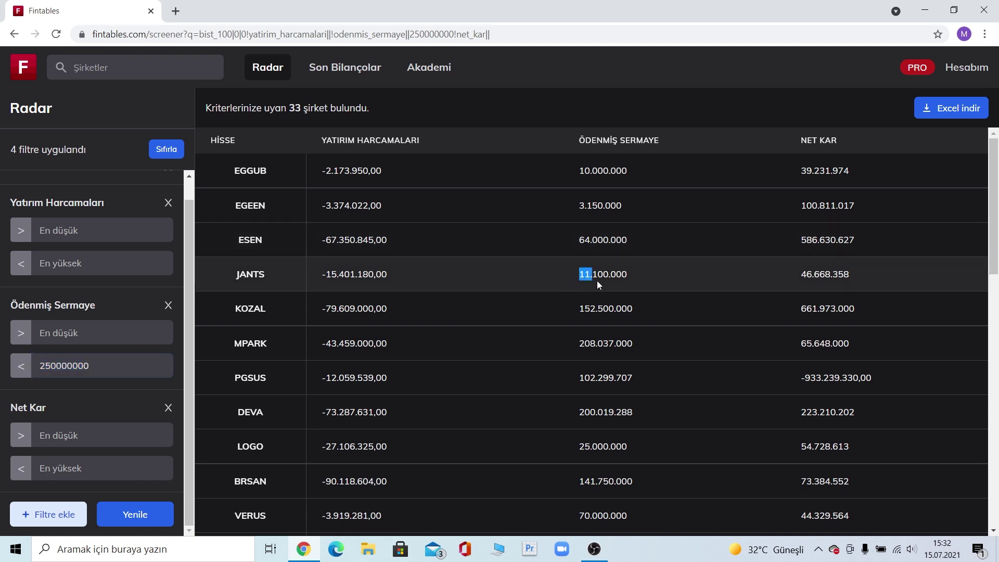
{"action": "left_click_drag", "start_coordinate": [800, 274], "coordinate": [853, 277]}
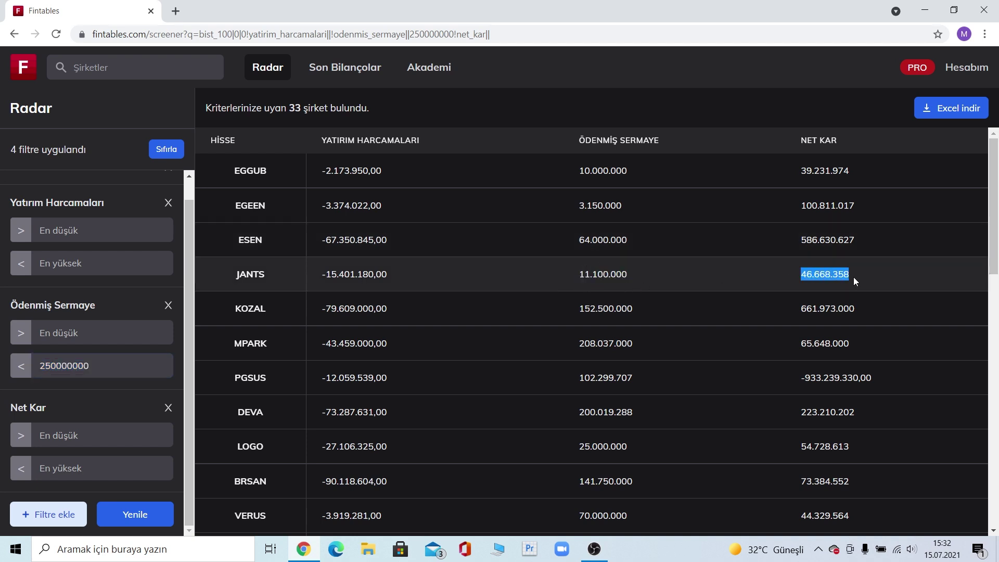
{"action": "left_click_drag", "start_coordinate": [320, 290], "coordinate": [334, 286]}
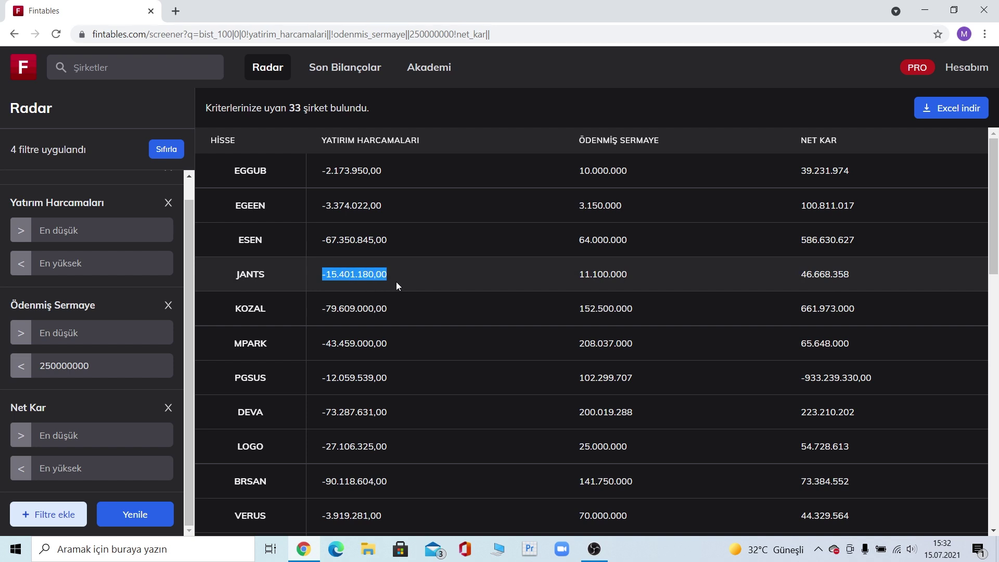
{"action": "left_click_drag", "start_coordinate": [580, 274], "coordinate": [619, 276]}
{"action": "left_click_drag", "start_coordinate": [812, 274], "coordinate": [826, 280]}
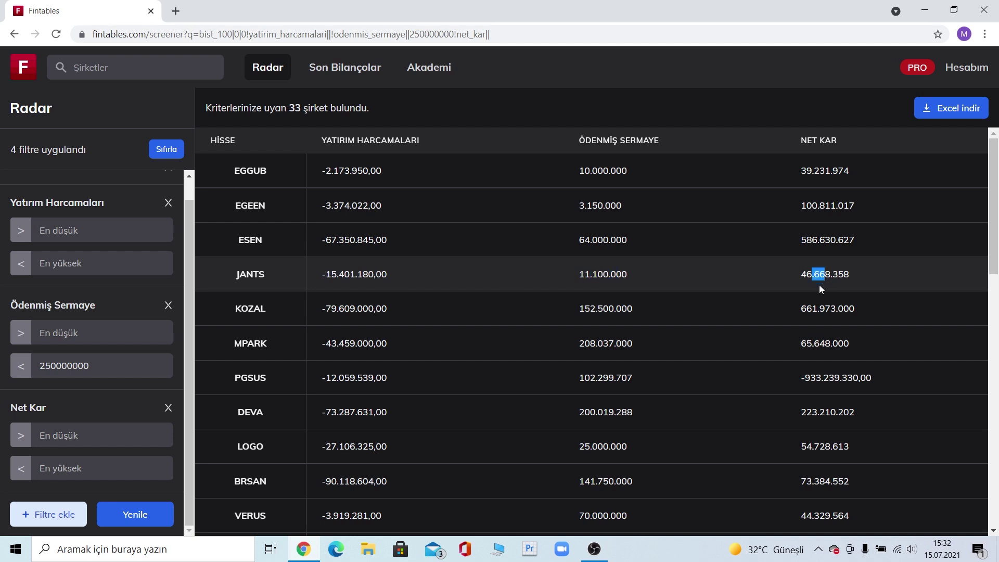
Add the PD/DD filter with an upper limit of 5, refresh the results and look through the list
{"action": "left_click", "coordinate": [31, 514]}
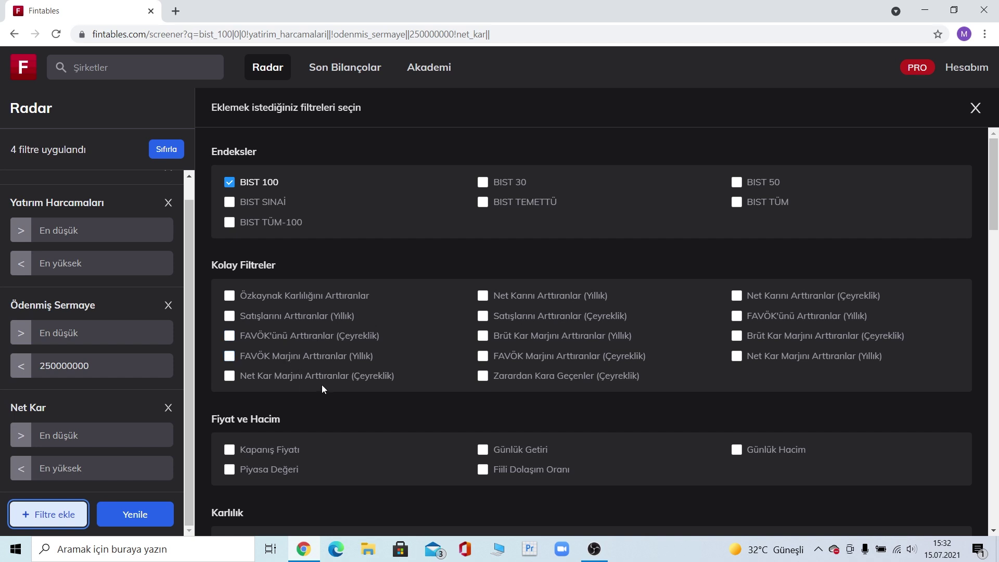
{"action": "scroll", "coordinate": [326, 385], "scroll_direction": "down", "scroll_amount": 3}
{"action": "scroll", "coordinate": [327, 388], "scroll_direction": "down", "scroll_amount": 3}
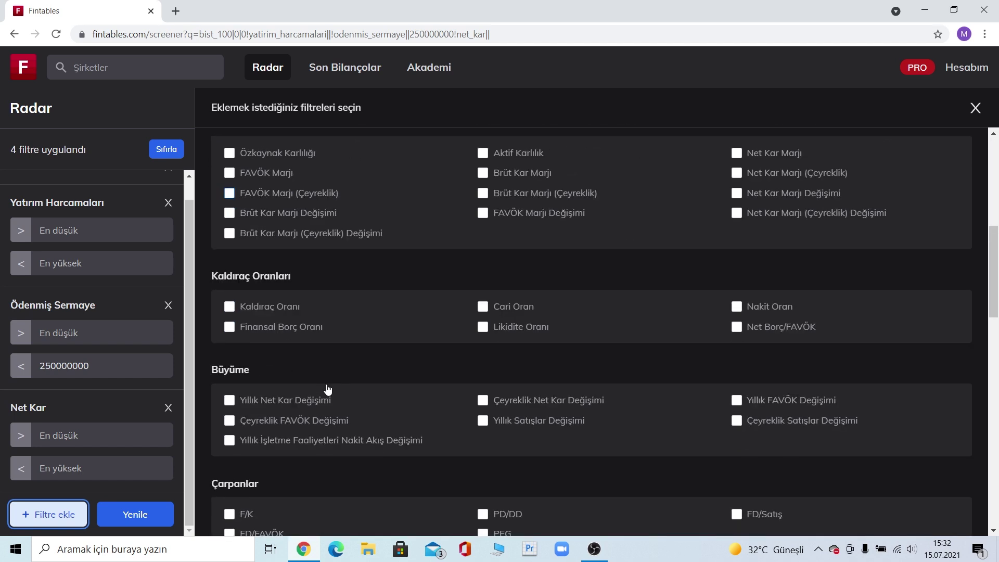
{"action": "scroll", "coordinate": [327, 389], "scroll_direction": "down", "scroll_amount": 1}
{"action": "left_click", "coordinate": [483, 448]}
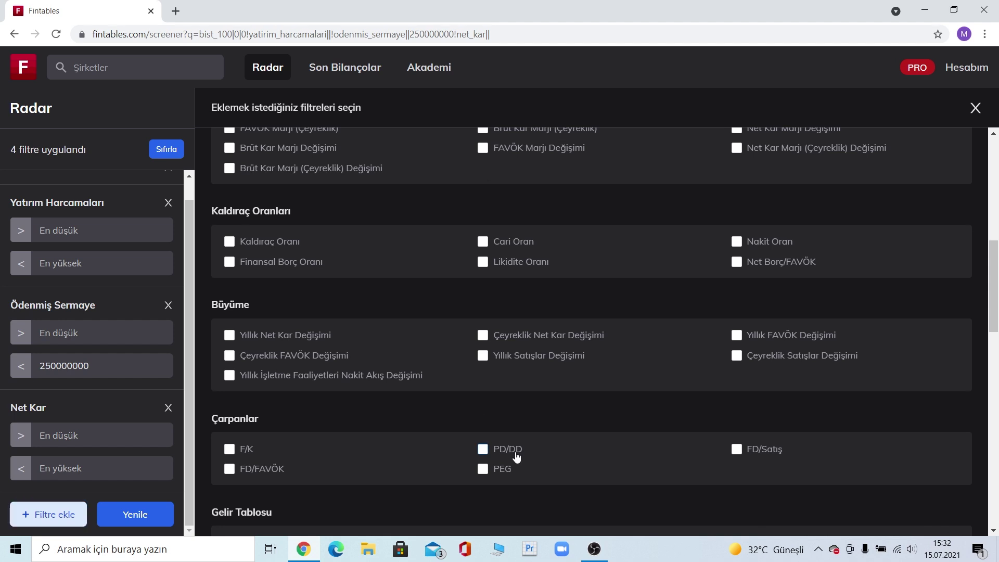
{"action": "scroll", "coordinate": [127, 413], "scroll_direction": "down", "scroll_amount": 2}
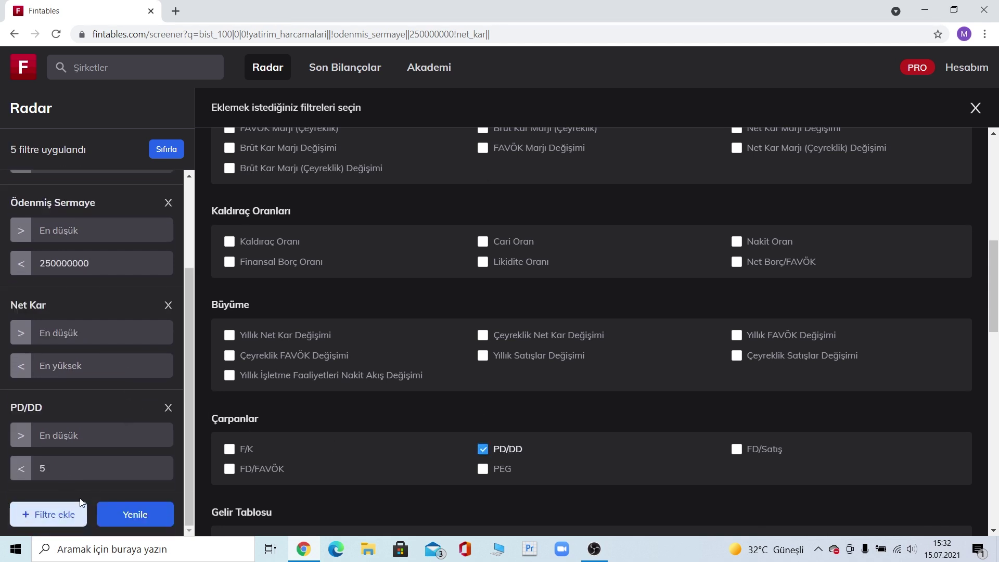
{"action": "left_click", "coordinate": [73, 475]}
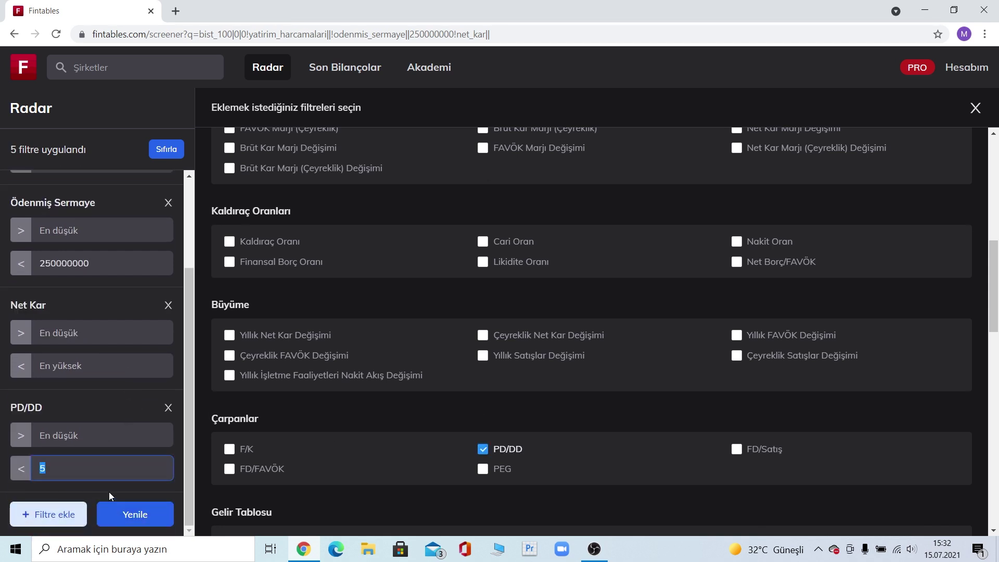
{"action": "left_click", "coordinate": [139, 518]}
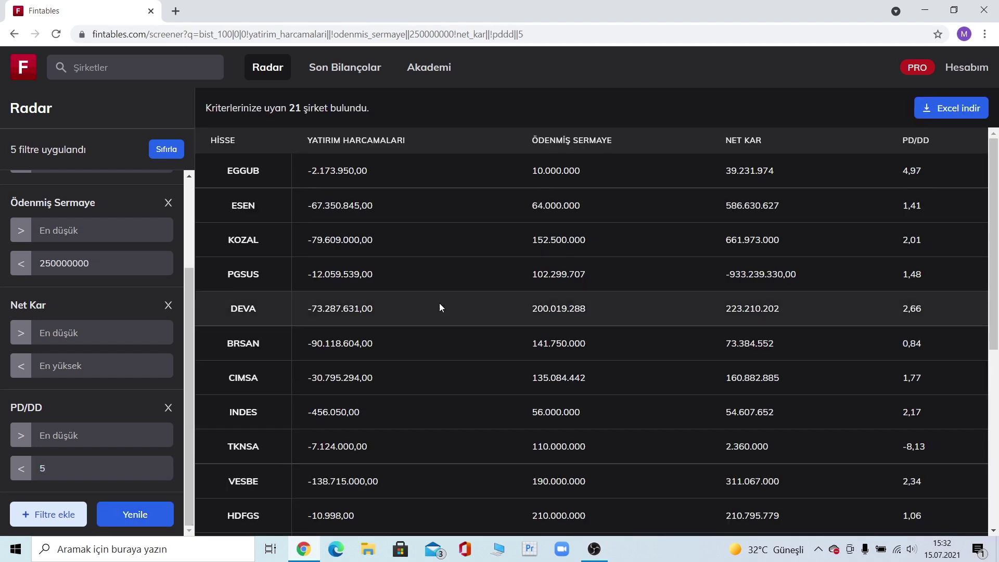
{"action": "scroll", "coordinate": [268, 219], "scroll_direction": "down", "scroll_amount": 7}
{"action": "scroll", "coordinate": [290, 289], "scroll_direction": "up", "scroll_amount": 7}
Add the FD/FAVÖK and F/K multiples as filters
{"action": "left_click", "coordinate": [29, 505]}
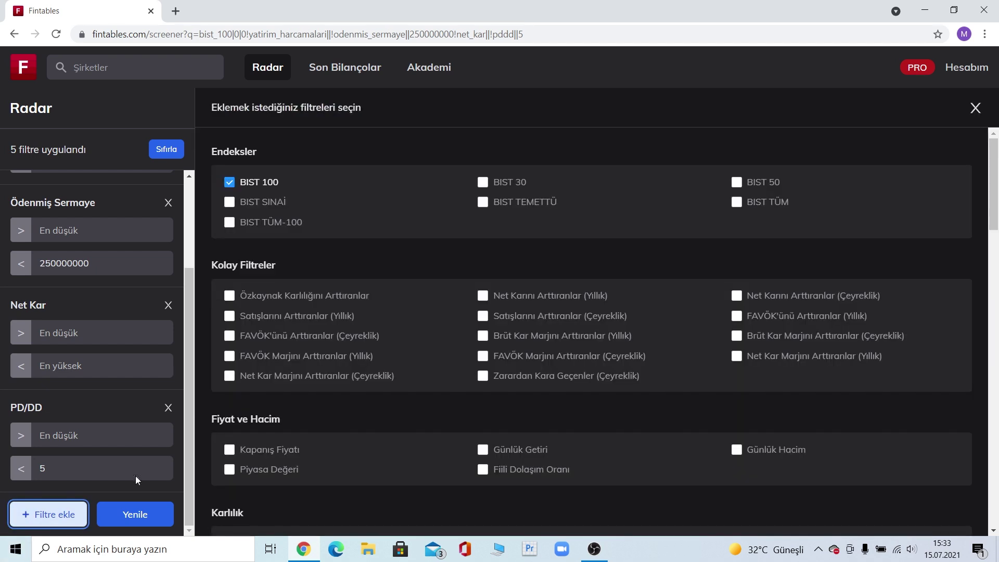
{"action": "scroll", "coordinate": [316, 383], "scroll_direction": "down", "scroll_amount": 8}
{"action": "scroll", "coordinate": [380, 417], "scroll_direction": "down", "scroll_amount": 2}
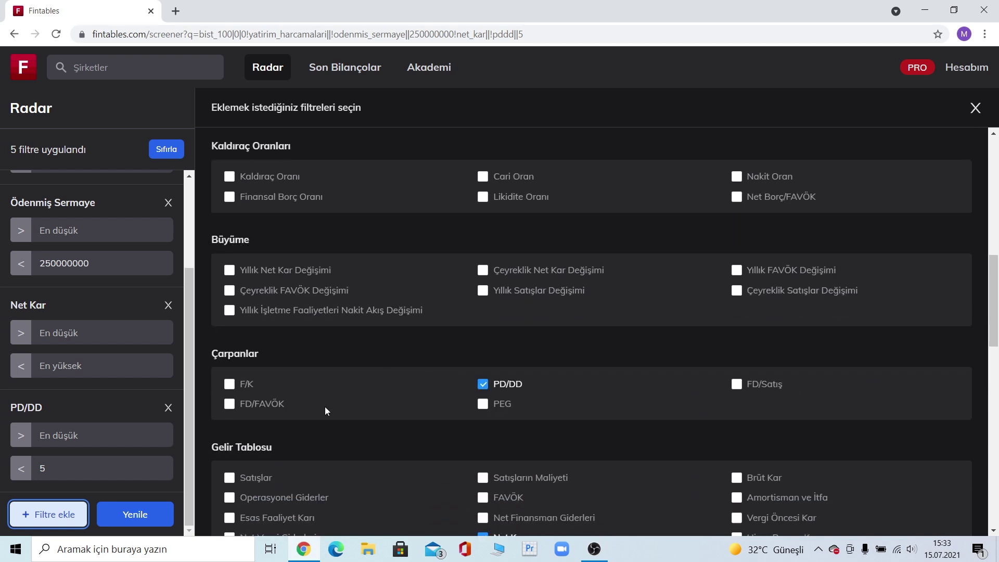
{"action": "left_click", "coordinate": [263, 406]}
{"action": "left_click", "coordinate": [251, 386]}
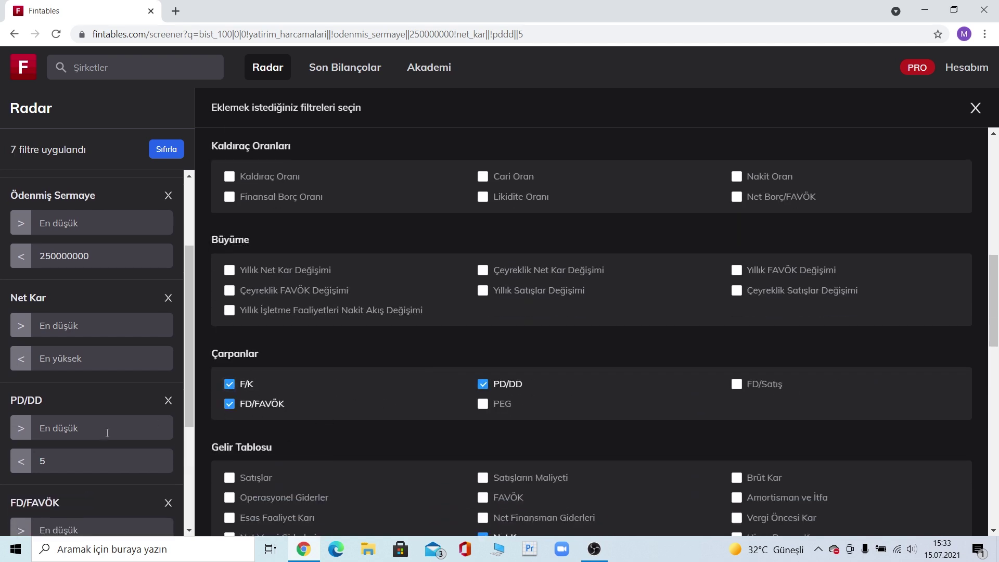
Clear the upper limits of the FD/FAVÖK and F/K filters and refresh the company list
{"action": "double_click", "coordinate": [52, 468]}
{"action": "double_click", "coordinate": [52, 366]}
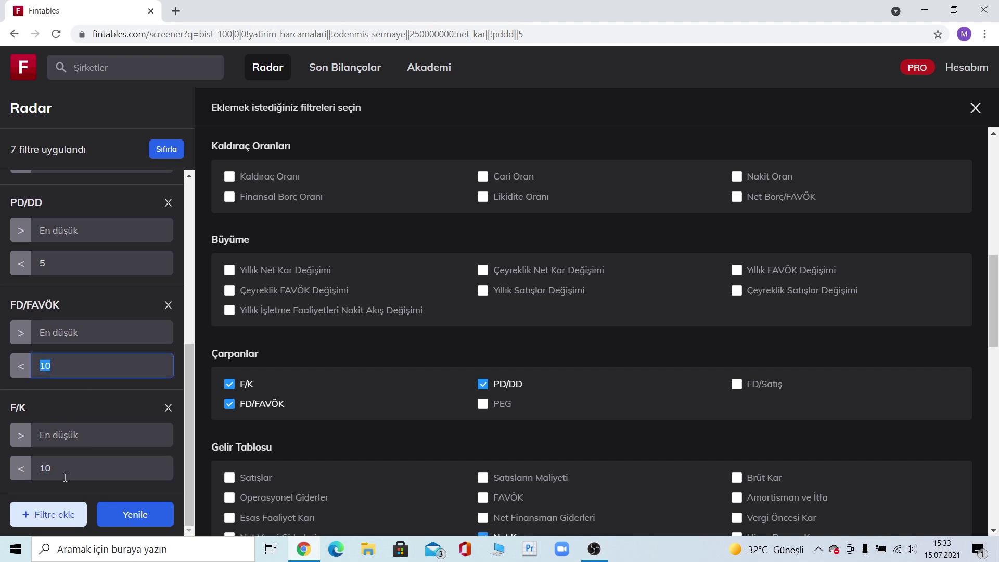
{"action": "left_click", "coordinate": [85, 367]}
{"action": "key", "text": "BackSpace"}
{"action": "key", "text": "BackSpace"}
{"action": "left_click", "coordinate": [73, 465]}
{"action": "key", "text": "BackSpace"}
{"action": "key", "text": "BackSpace"}
{"action": "left_click", "coordinate": [133, 513]}
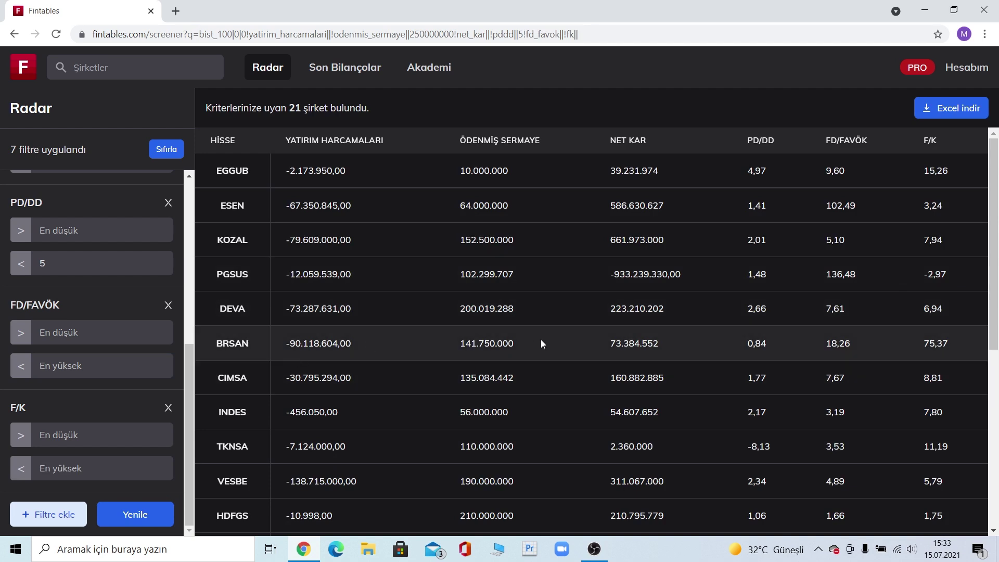
Compare the paid-in capital and net profit of BRSAN, TKNSA and KRVGD, checking the valuation multiples of the first two
{"action": "left_click_drag", "start_coordinate": [608, 344], "coordinate": [659, 352]}
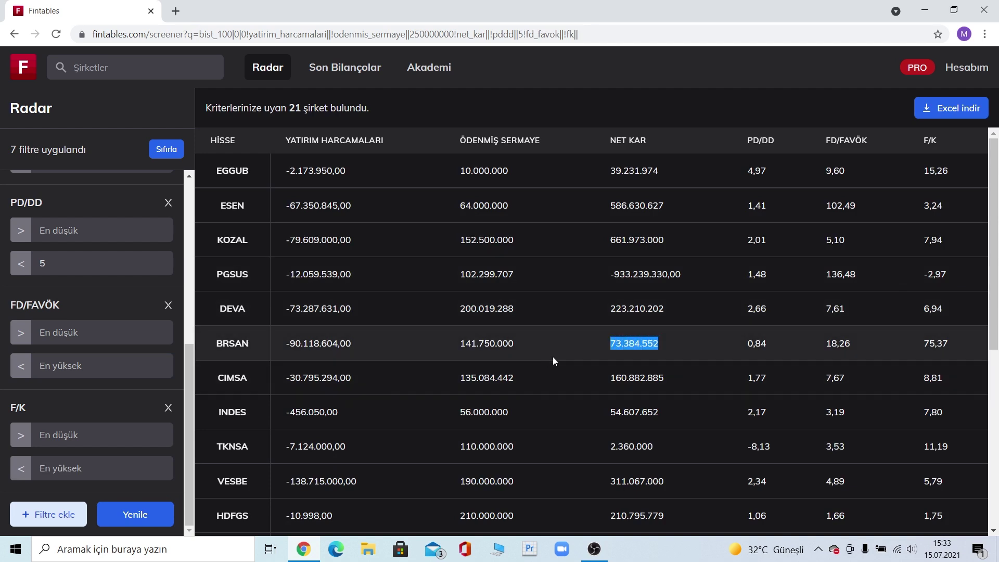
{"action": "left_click_drag", "start_coordinate": [451, 348], "coordinate": [635, 329]}
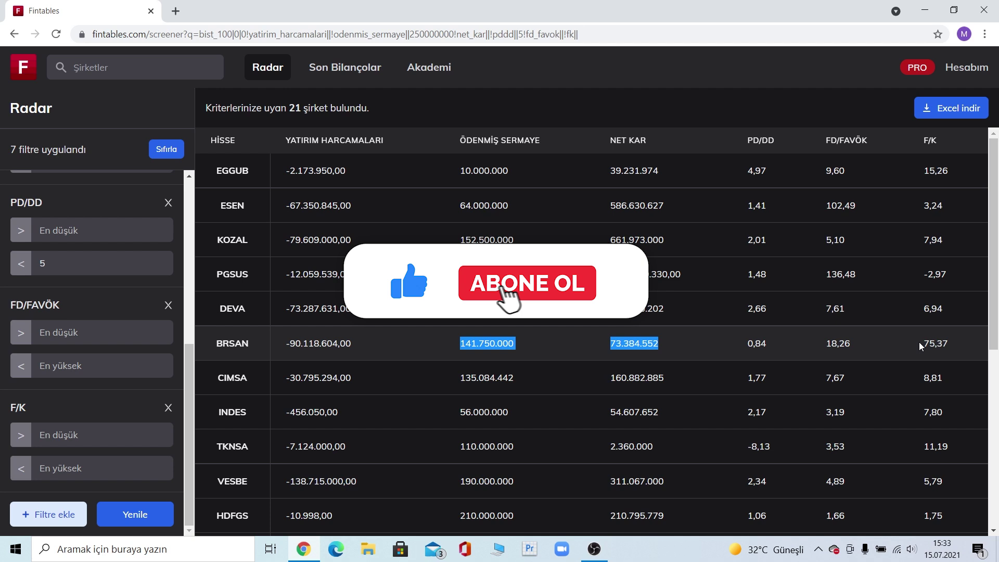
{"action": "left_click_drag", "start_coordinate": [767, 345], "coordinate": [756, 345]}
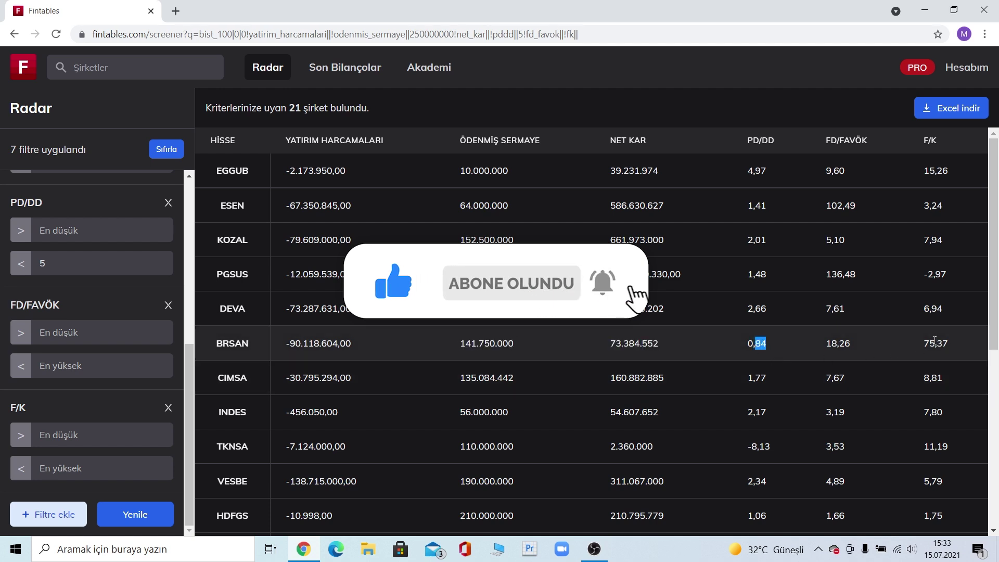
{"action": "double_click", "coordinate": [934, 343]}
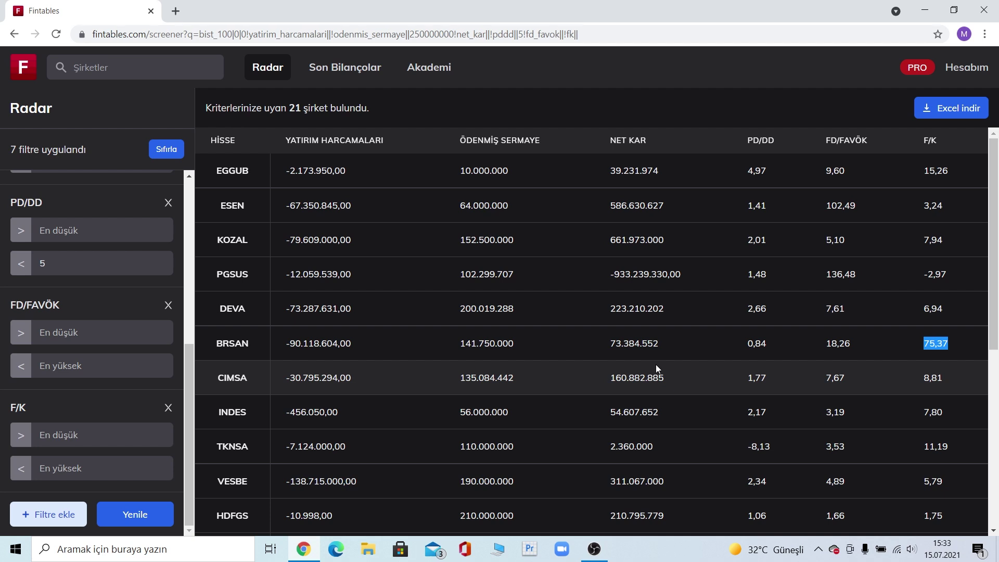
{"action": "left_click_drag", "start_coordinate": [508, 446], "coordinate": [464, 455]}
{"action": "left_click_drag", "start_coordinate": [608, 446], "coordinate": [663, 450]}
{"action": "left_click", "coordinate": [934, 446]}
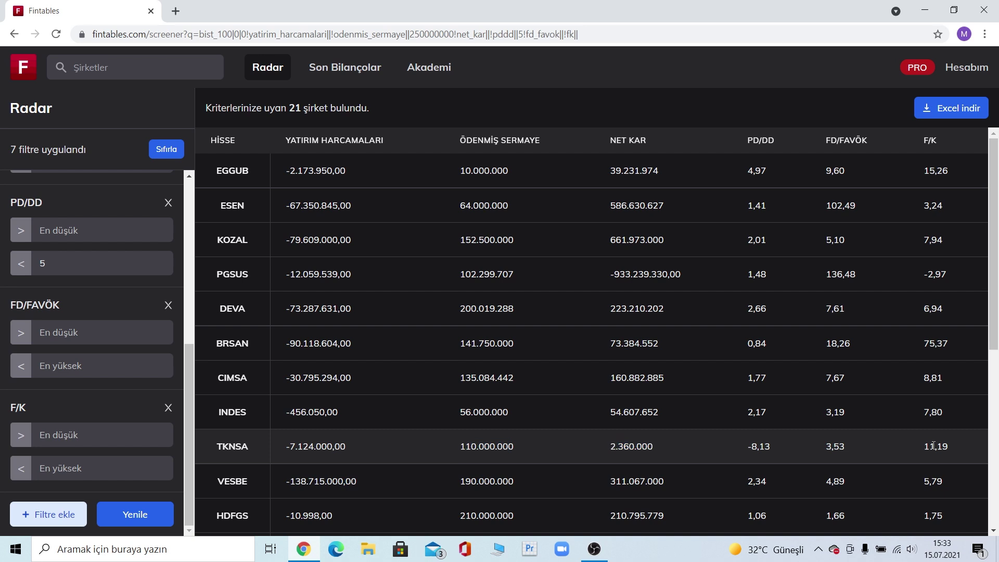
{"action": "scroll", "coordinate": [951, 449], "scroll_direction": "down", "scroll_amount": 3}
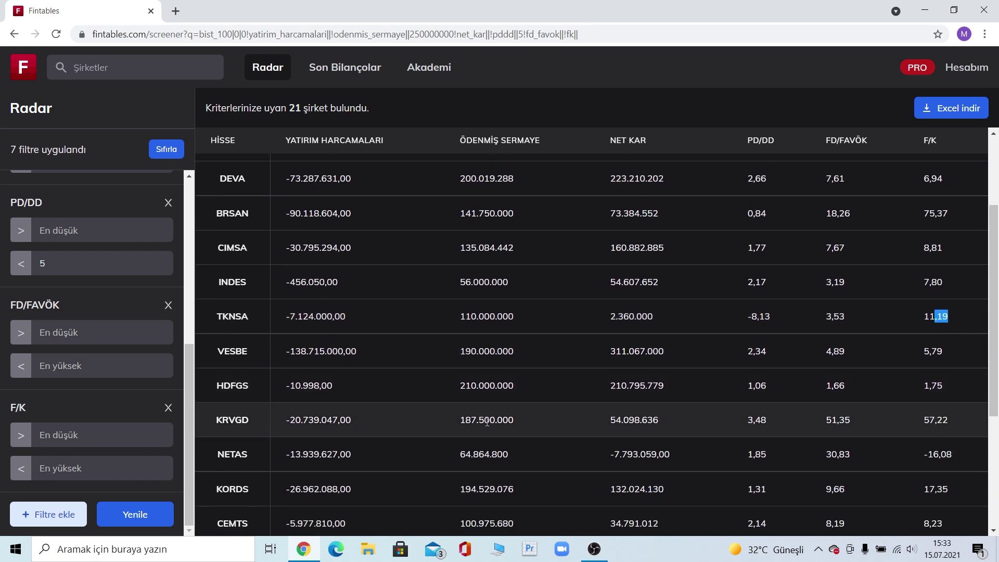
{"action": "left_click_drag", "start_coordinate": [461, 429], "coordinate": [522, 424]}
{"action": "left_click_drag", "start_coordinate": [607, 417], "coordinate": [655, 417]}
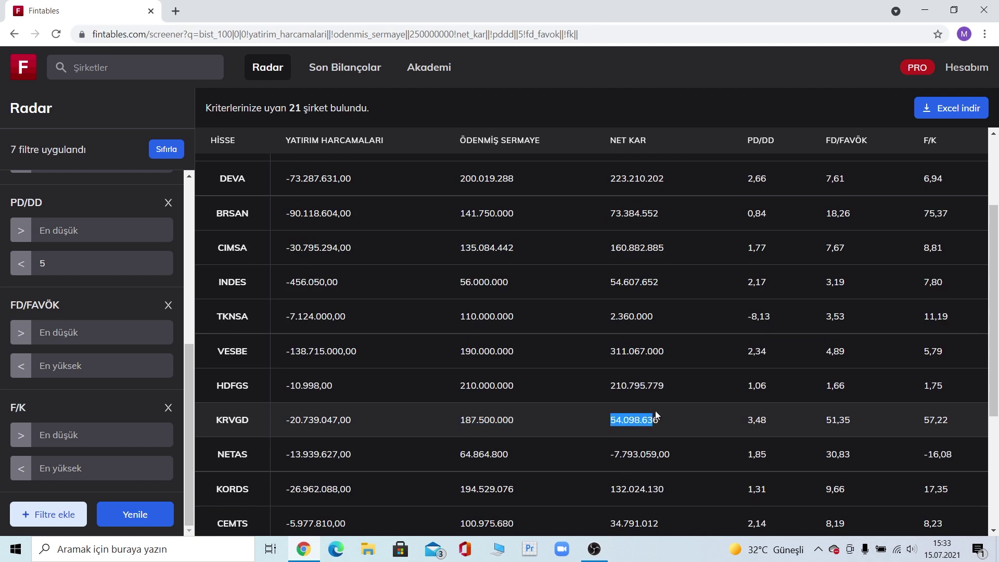
Set the upper limits of F/K and FD/FAVÖK to 10 and apply the filters
{"action": "left_click", "coordinate": [65, 474]}
{"action": "type", "text": "10"}
{"action": "left_click", "coordinate": [79, 374]}
{"action": "type", "text": "10"}
{"action": "key", "text": "Return"}
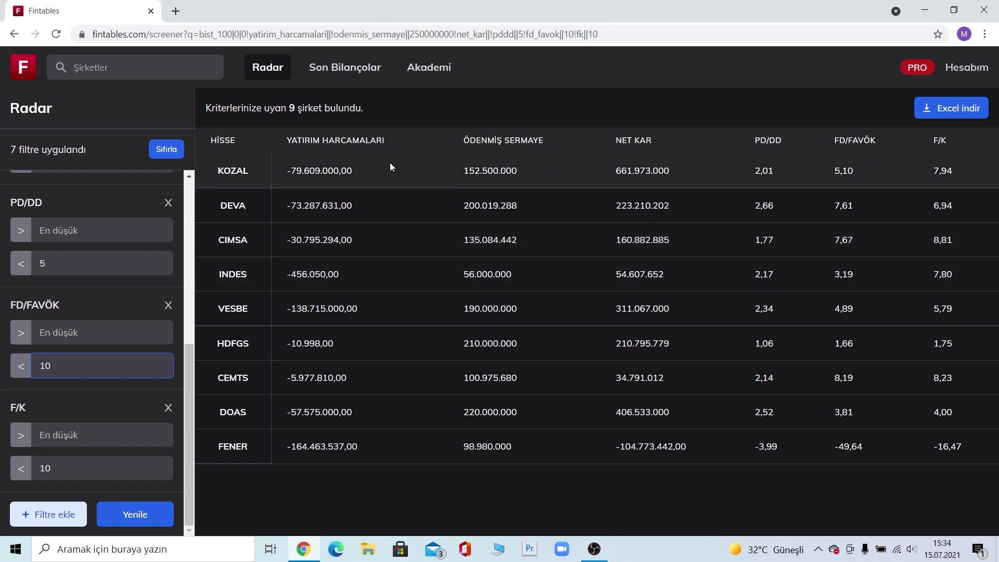
Compare the paid-in capital, net profit and investment spending of KOZAL and CIMSA, and check VESBE's investment spending
{"action": "left_click_drag", "start_coordinate": [463, 174], "coordinate": [493, 176]}
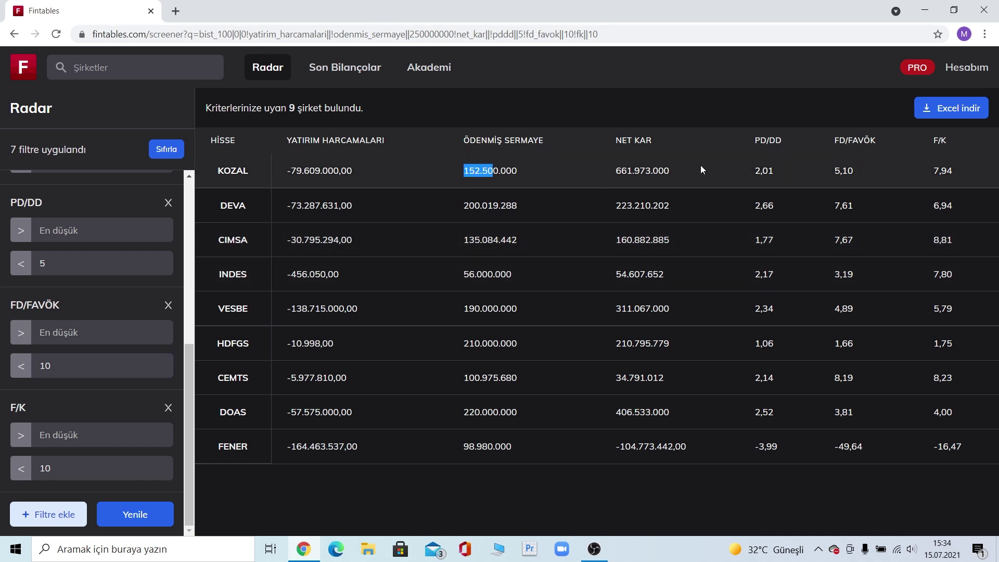
{"action": "left_click_drag", "start_coordinate": [616, 173], "coordinate": [656, 172]}
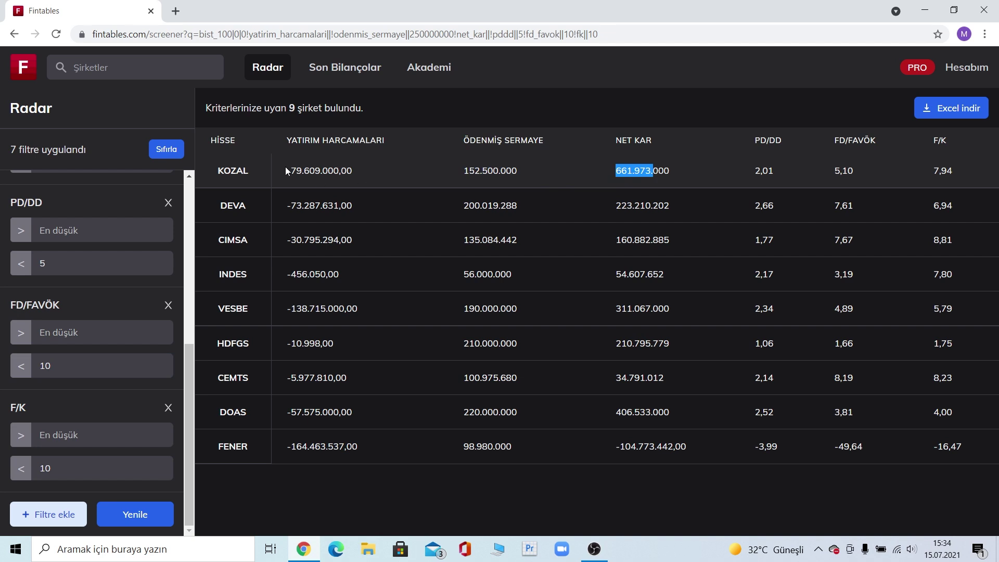
{"action": "left_click_drag", "start_coordinate": [286, 171], "coordinate": [342, 168]}
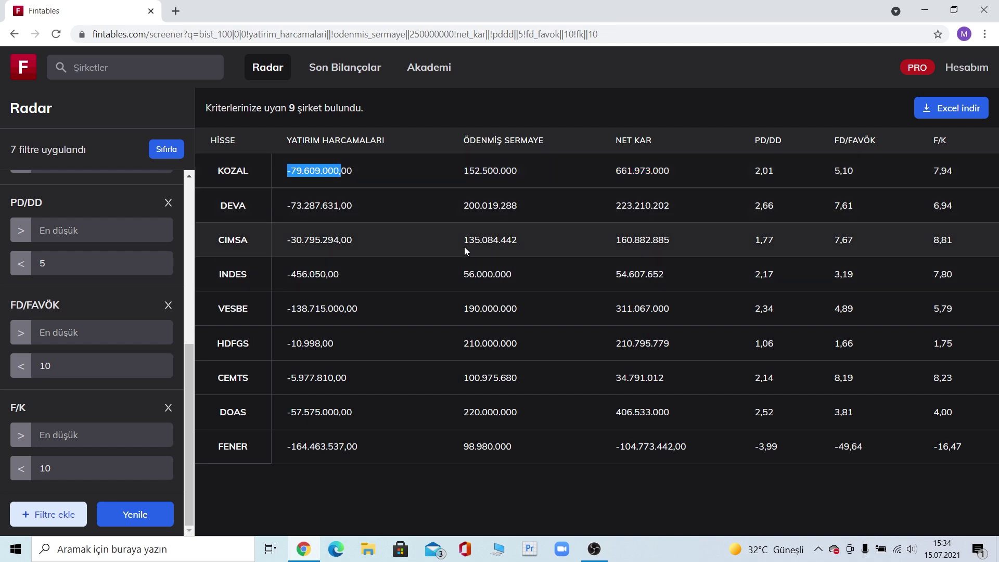
{"action": "left_click_drag", "start_coordinate": [463, 241], "coordinate": [547, 248]}
{"action": "left_click_drag", "start_coordinate": [615, 240], "coordinate": [657, 241]}
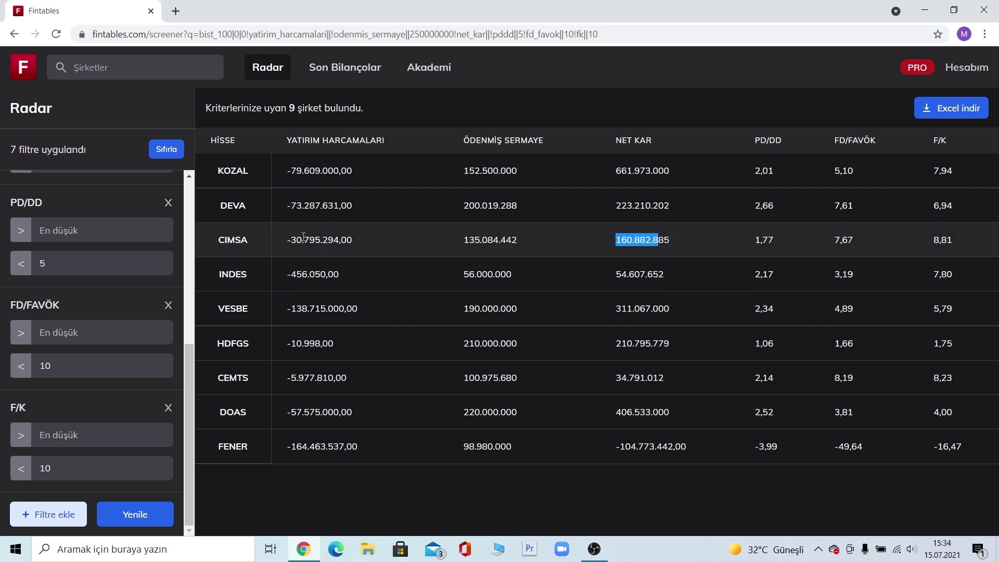
{"action": "left_click_drag", "start_coordinate": [302, 241], "coordinate": [351, 255]}
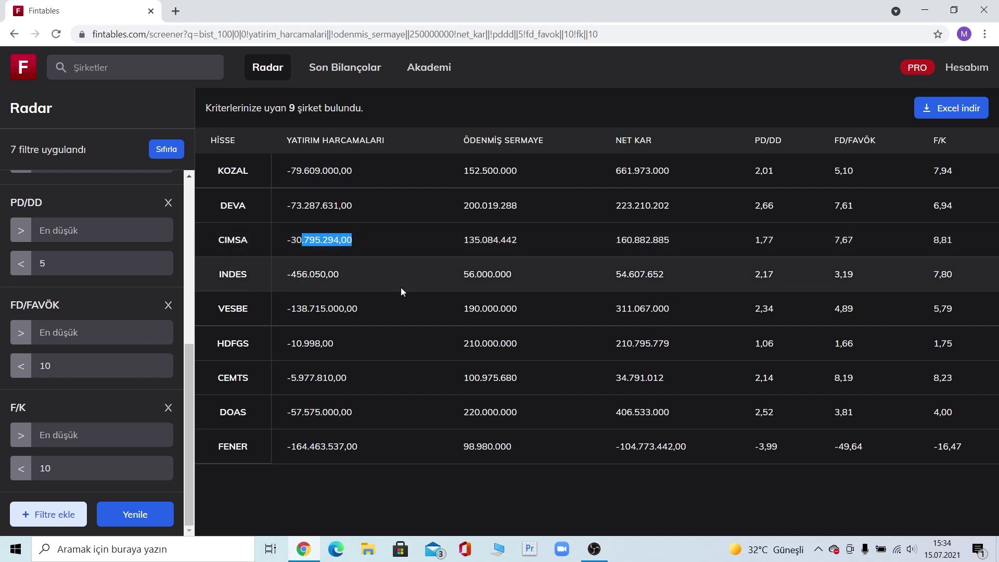
{"action": "left_click_drag", "start_coordinate": [334, 309], "coordinate": [292, 315]}
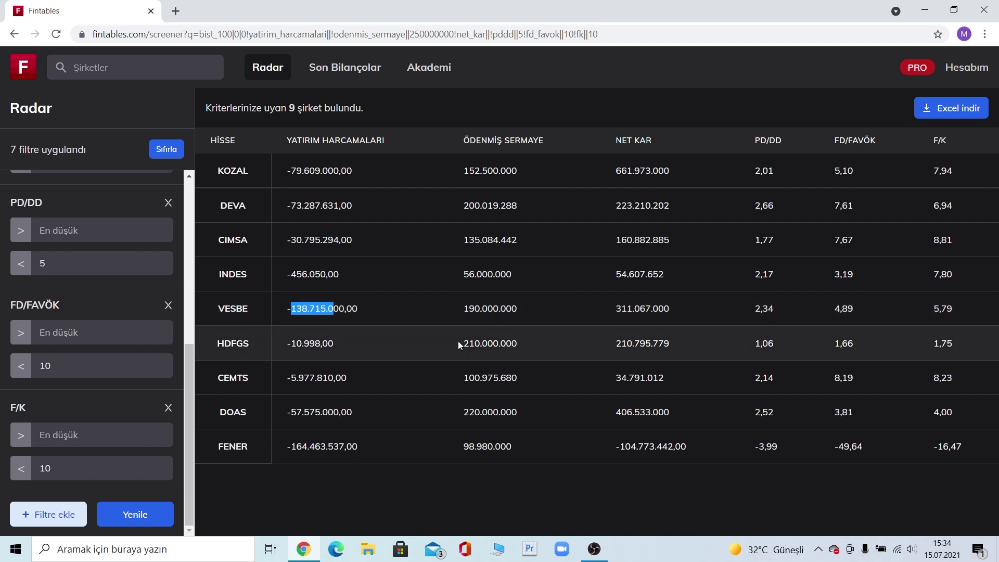
Compare the paid-in capital and net profit of HDFGS, CEMTS and DOAS, checking investment spending for HDFGS and DOAS
{"action": "left_click_drag", "start_coordinate": [463, 343], "coordinate": [479, 343]}
{"action": "left_click_drag", "start_coordinate": [621, 344], "coordinate": [645, 344]}
{"action": "left_click_drag", "start_coordinate": [291, 344], "coordinate": [323, 344]}
{"action": "left_click_drag", "start_coordinate": [453, 383], "coordinate": [502, 379]}
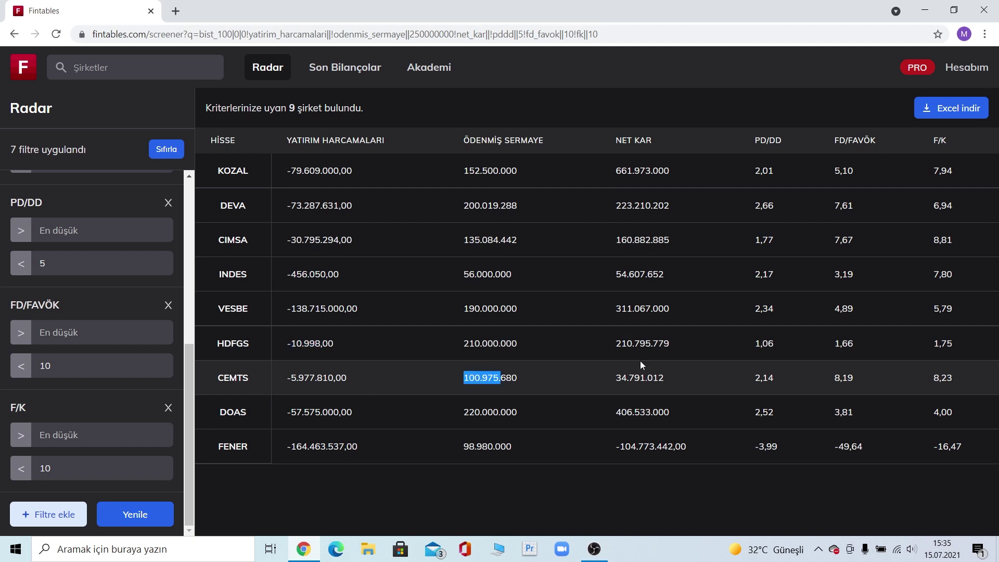
{"action": "left_click_drag", "start_coordinate": [615, 377], "coordinate": [647, 378]}
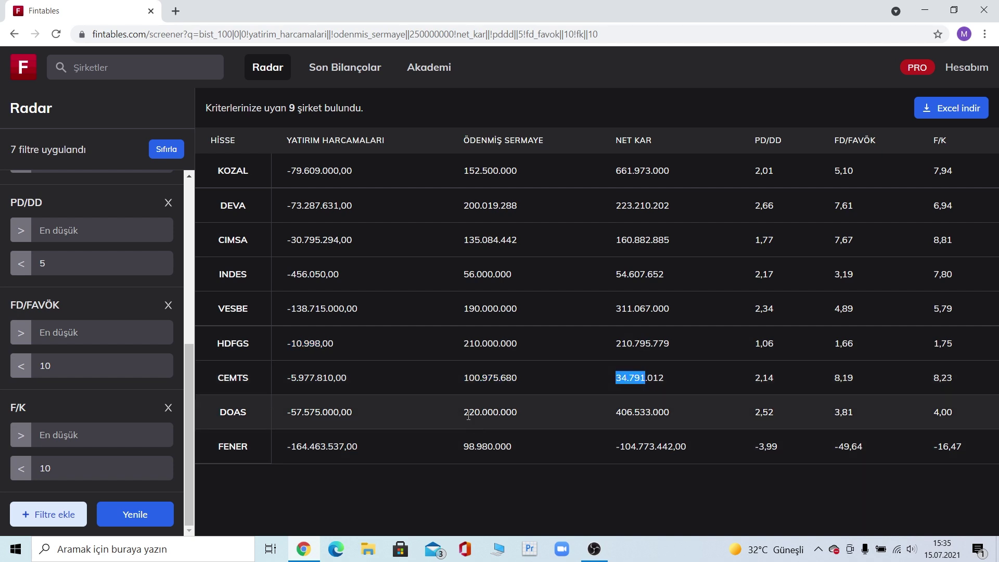
{"action": "left_click_drag", "start_coordinate": [463, 413], "coordinate": [501, 412]}
{"action": "left_click_drag", "start_coordinate": [614, 414], "coordinate": [674, 413]}
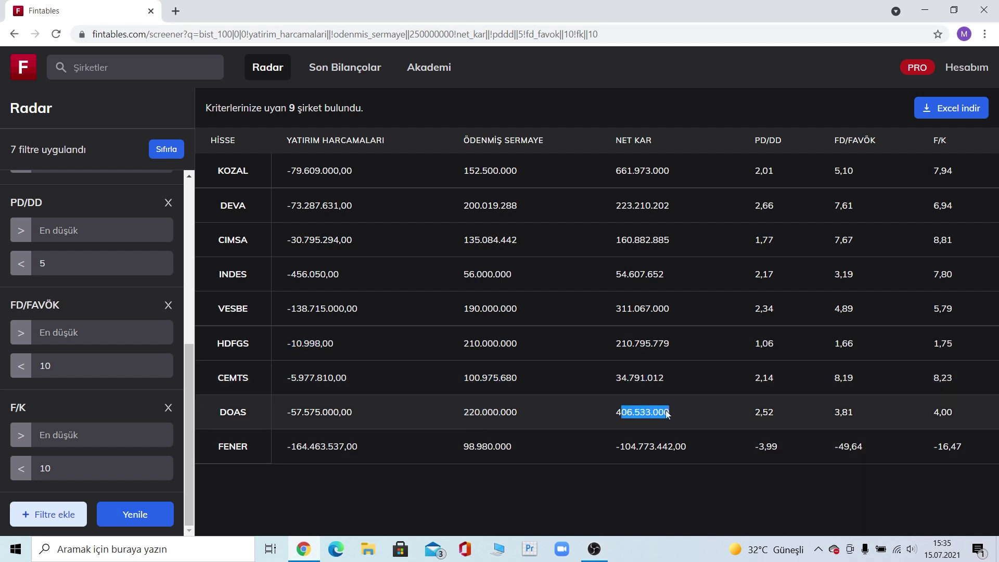
{"action": "left_click_drag", "start_coordinate": [290, 412], "coordinate": [327, 412]}
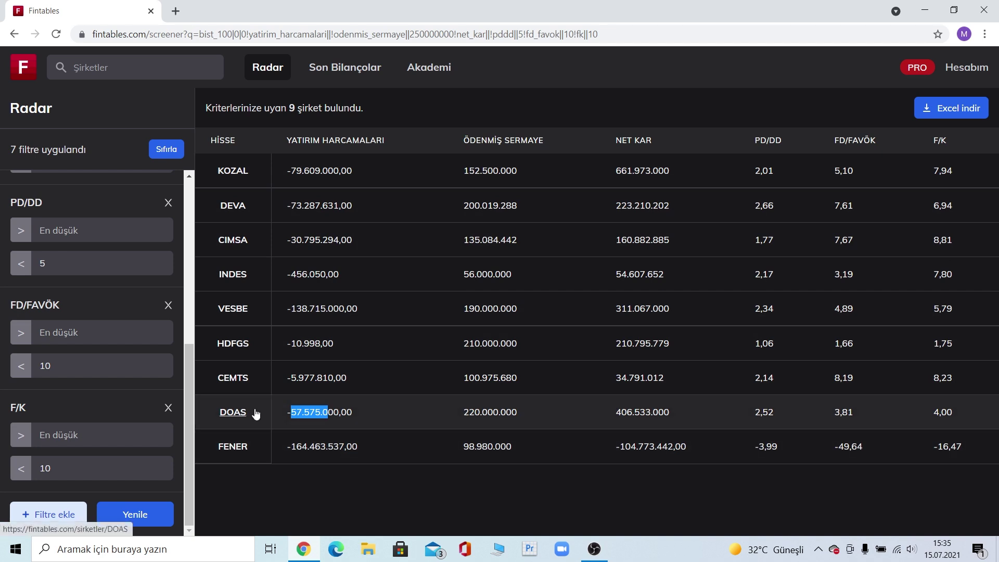
Set the upper limit of the PD/DD filter to 10
{"action": "left_click_drag", "start_coordinate": [52, 263], "coordinate": [2, 265]}
{"action": "type", "text": "7"}
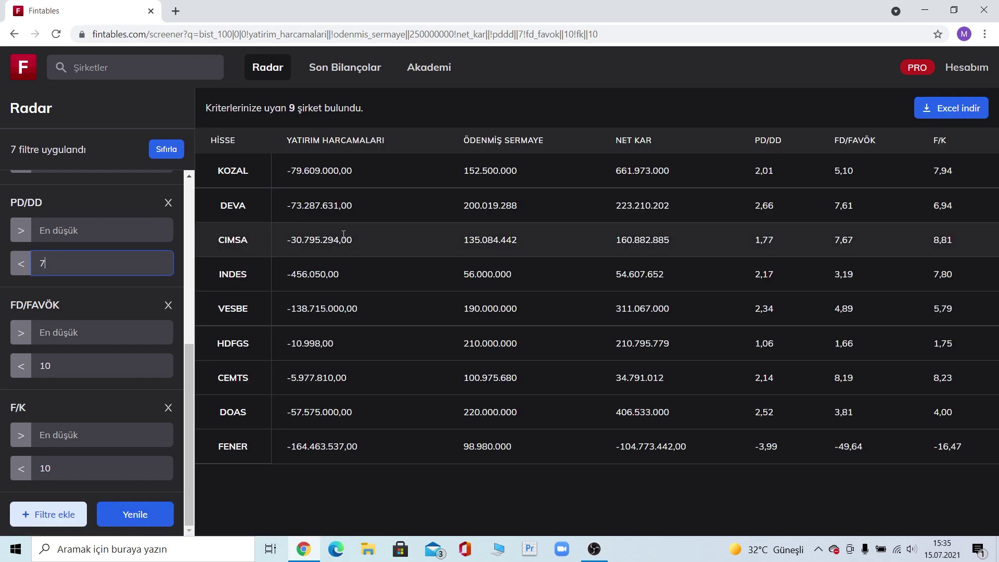
{"action": "key", "text": "BackSpace"}
{"action": "type", "text": "10"}
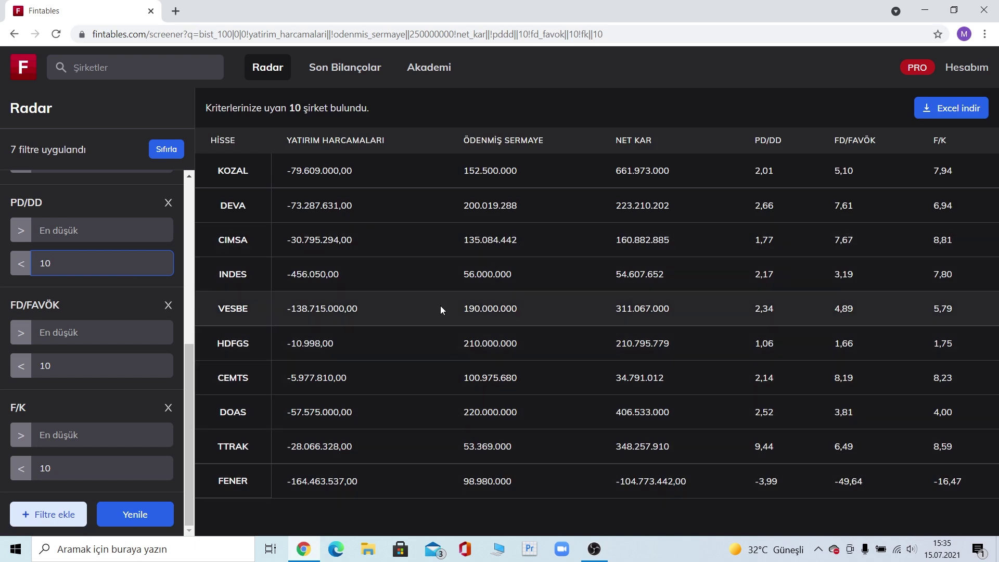
Set the upper limits of the FD/FAVÖK and F/K filters to 15 and refresh the company list
{"action": "double_click", "coordinate": [47, 366]}
{"action": "type", "text": "15"}
{"action": "double_click", "coordinate": [52, 469]}
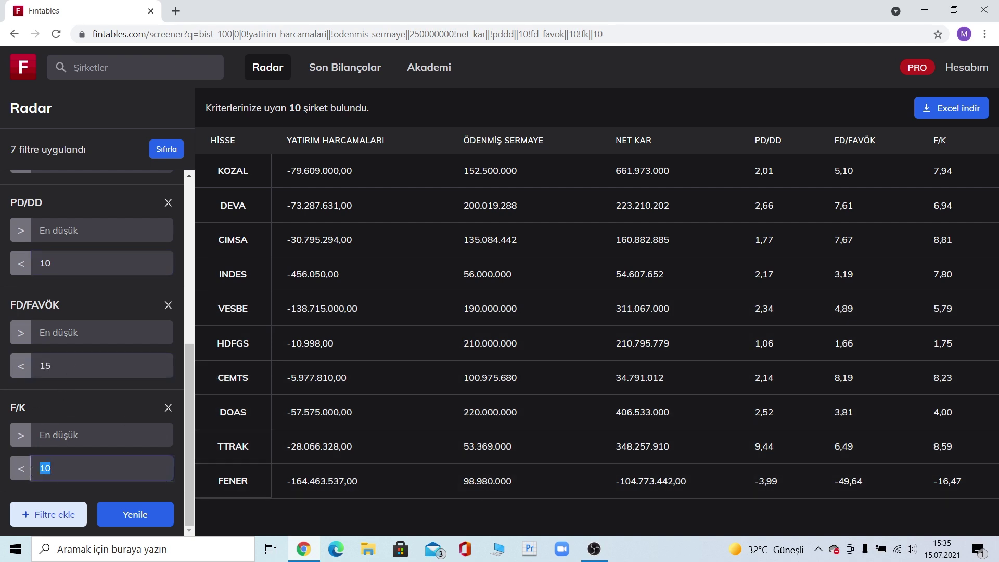
{"action": "type", "text": "15"}
{"action": "left_click", "coordinate": [151, 514]}
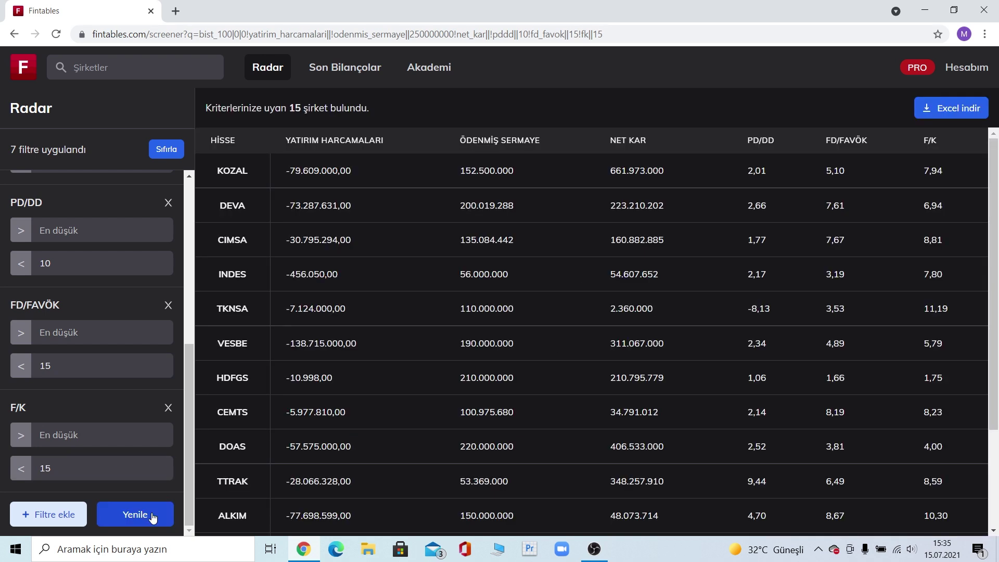
Examine OTKAR's paid-in capital against its net profit and investment spending in the refreshed list
{"action": "scroll", "coordinate": [425, 367], "scroll_direction": "down", "scroll_amount": 1}
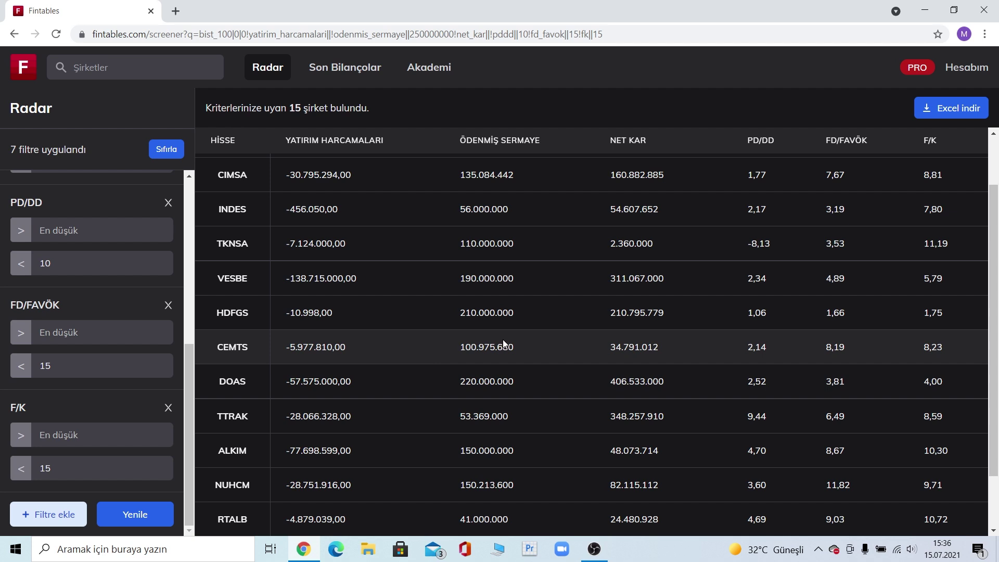
{"action": "scroll", "coordinate": [477, 344], "scroll_direction": "down", "scroll_amount": 1}
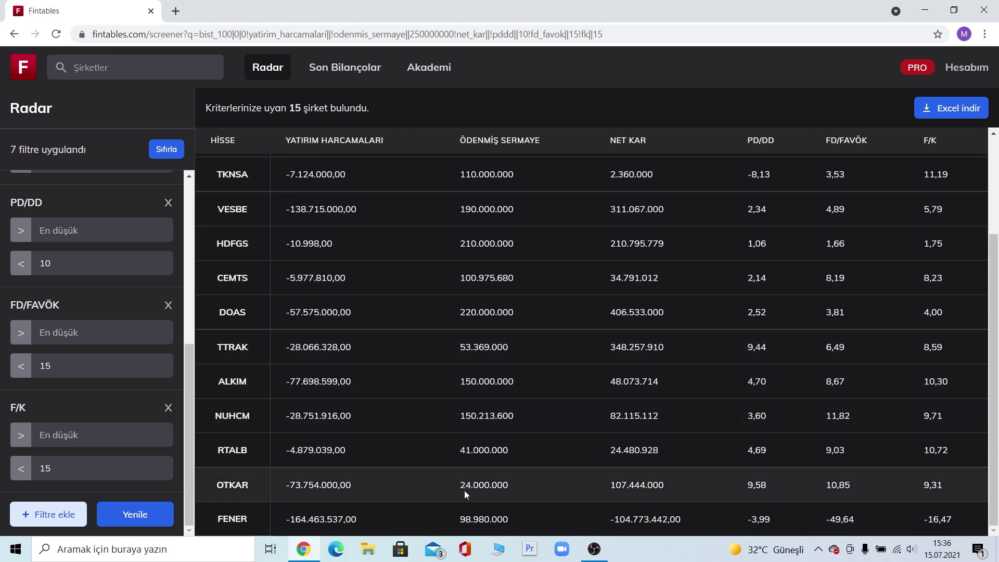
{"action": "left_click_drag", "start_coordinate": [455, 485], "coordinate": [510, 486]}
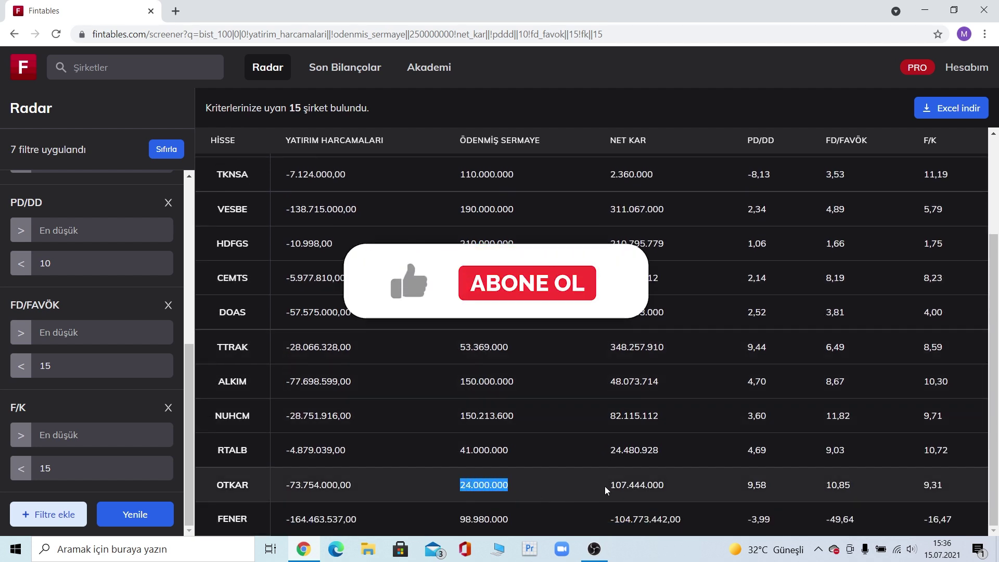
{"action": "left_click_drag", "start_coordinate": [605, 486], "coordinate": [679, 482]}
{"action": "left_click_drag", "start_coordinate": [289, 485], "coordinate": [319, 493]}
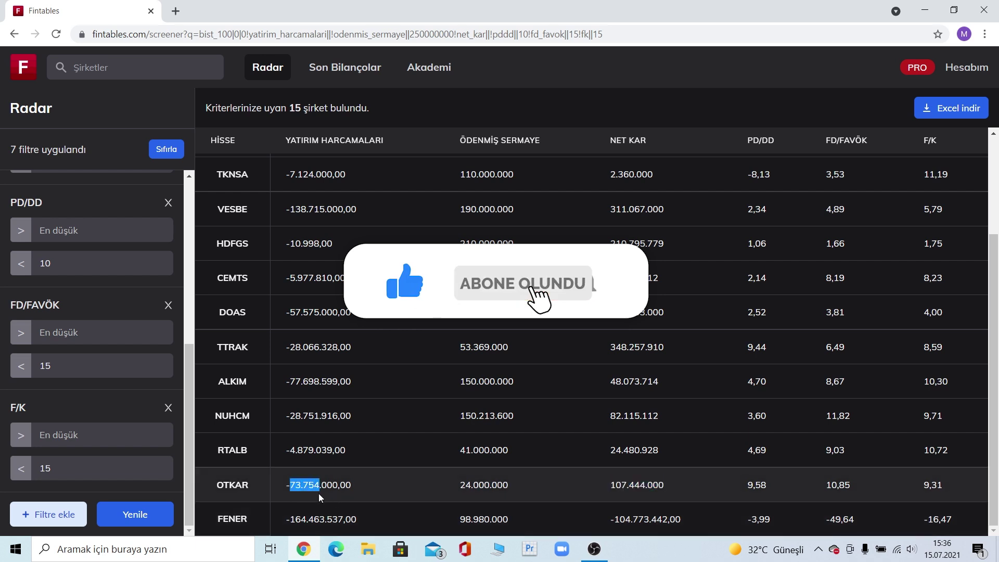
{"action": "left_click_drag", "start_coordinate": [457, 486], "coordinate": [521, 490]}
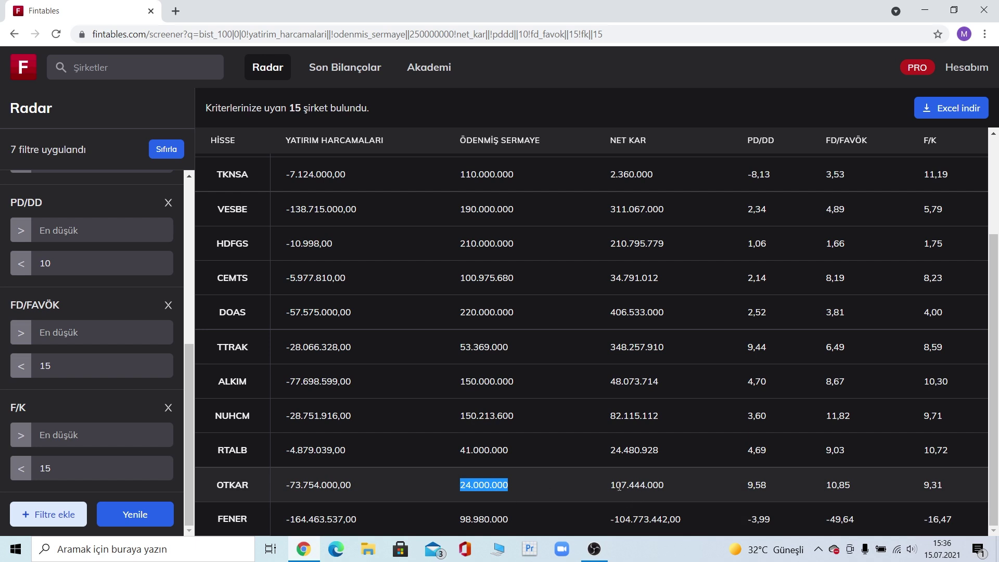
{"action": "left_click_drag", "start_coordinate": [618, 486], "coordinate": [691, 479]}
{"action": "left_click_drag", "start_coordinate": [290, 485], "coordinate": [354, 488]}
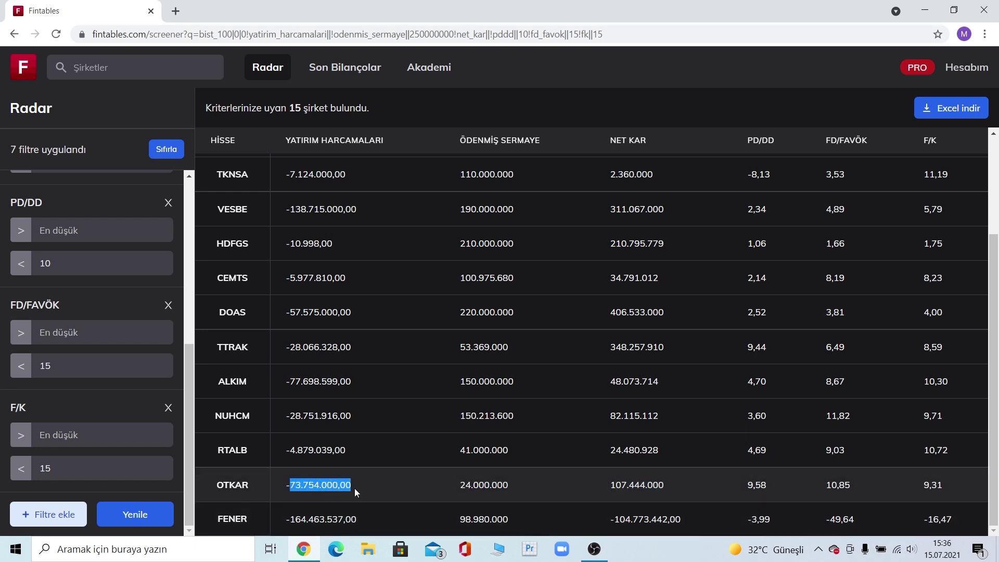
{"action": "left_click_drag", "start_coordinate": [609, 486], "coordinate": [658, 486]}
{"action": "left_click_drag", "start_coordinate": [285, 484], "coordinate": [400, 491]}
Check OTKAR's PD/DD, FD/FAVÖK and F/K multiples and ALKIM's paid-in capital
{"action": "left_click_drag", "start_coordinate": [767, 488], "coordinate": [746, 487]}
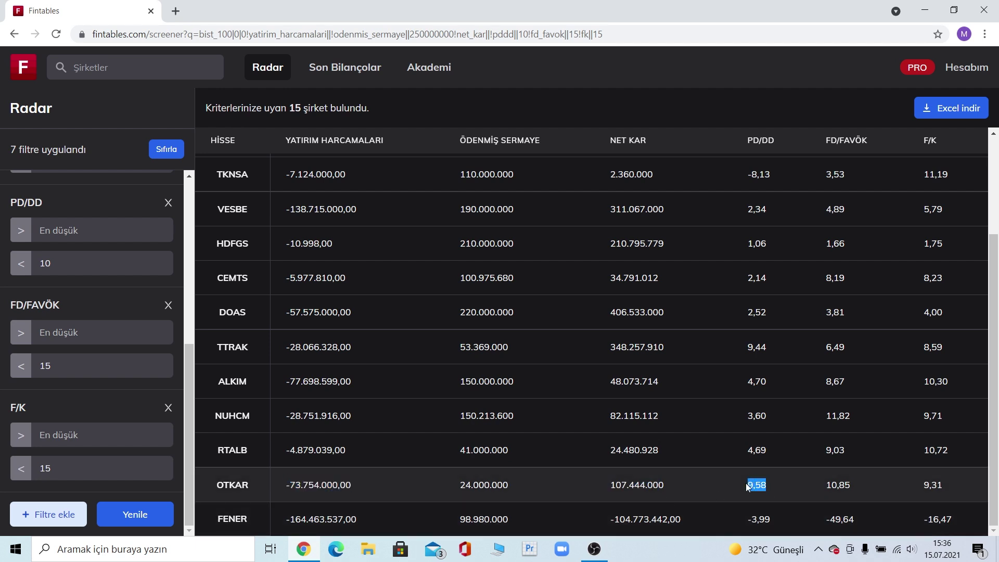
{"action": "left_click_drag", "start_coordinate": [867, 484], "coordinate": [831, 485]}
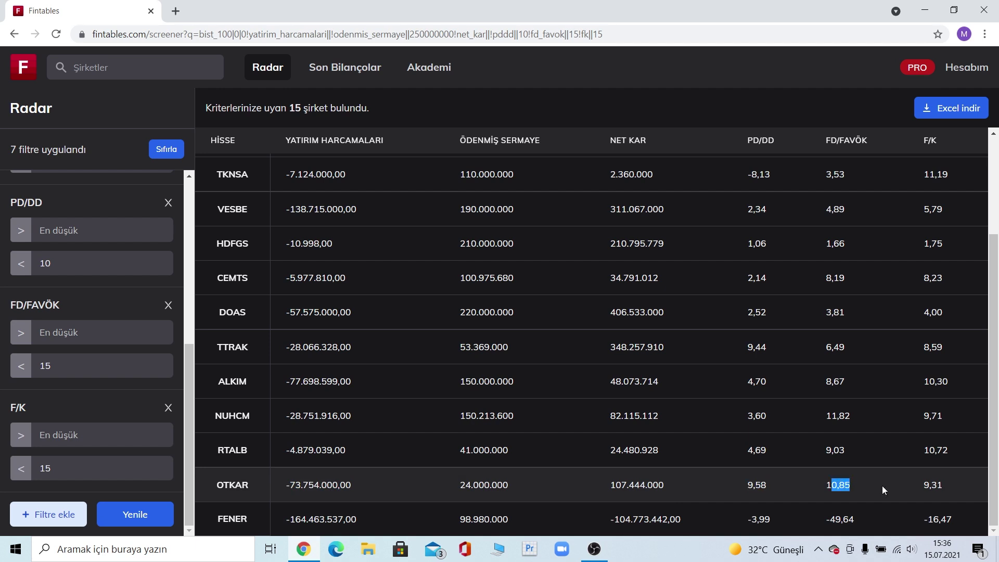
{"action": "left_click", "coordinate": [948, 489]}
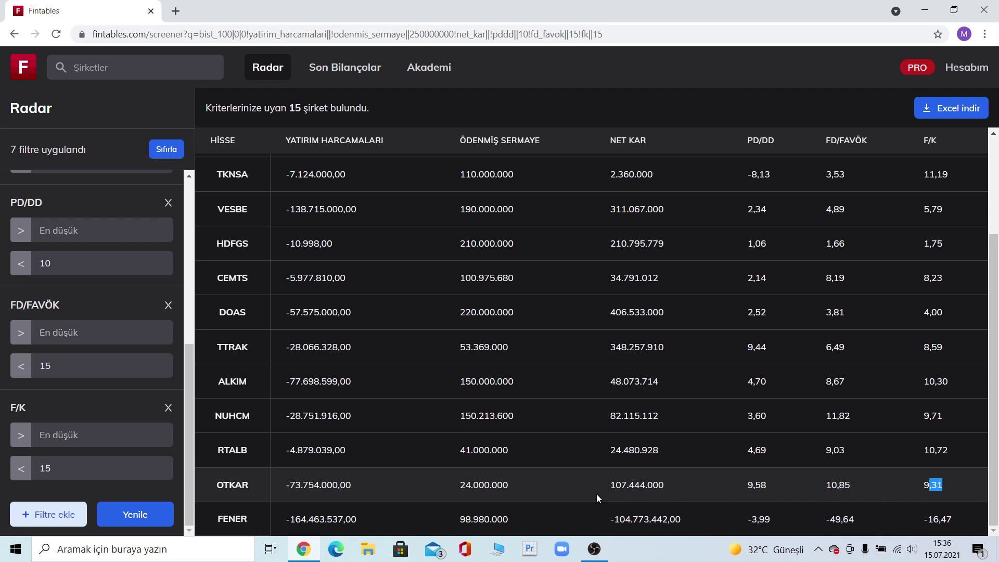
{"action": "left_click_drag", "start_coordinate": [508, 383], "coordinate": [479, 385]}
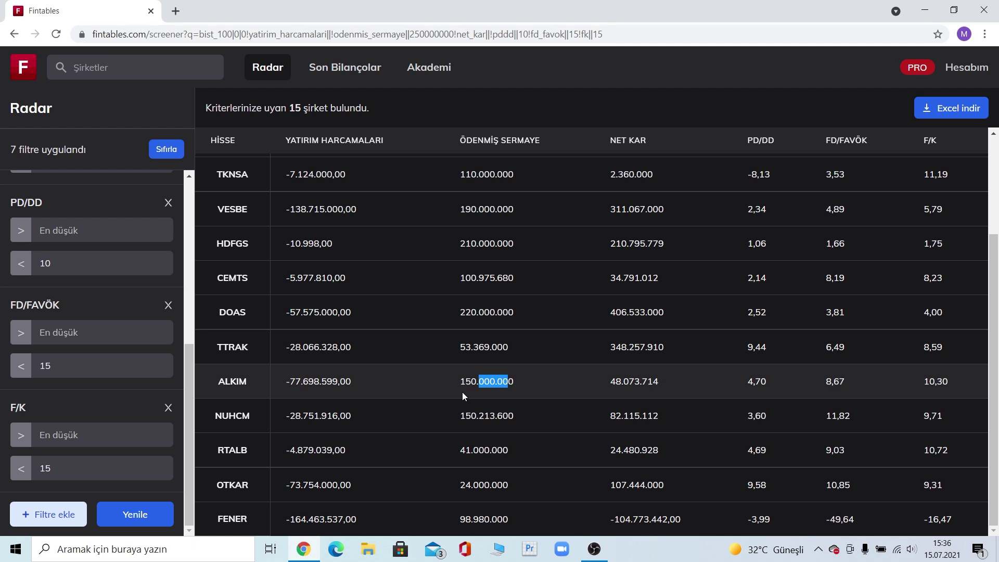
Examine DEVA's paid-in capital and investment spending in the company list
{"action": "scroll", "coordinate": [94, 366], "scroll_direction": "up", "scroll_amount": 6}
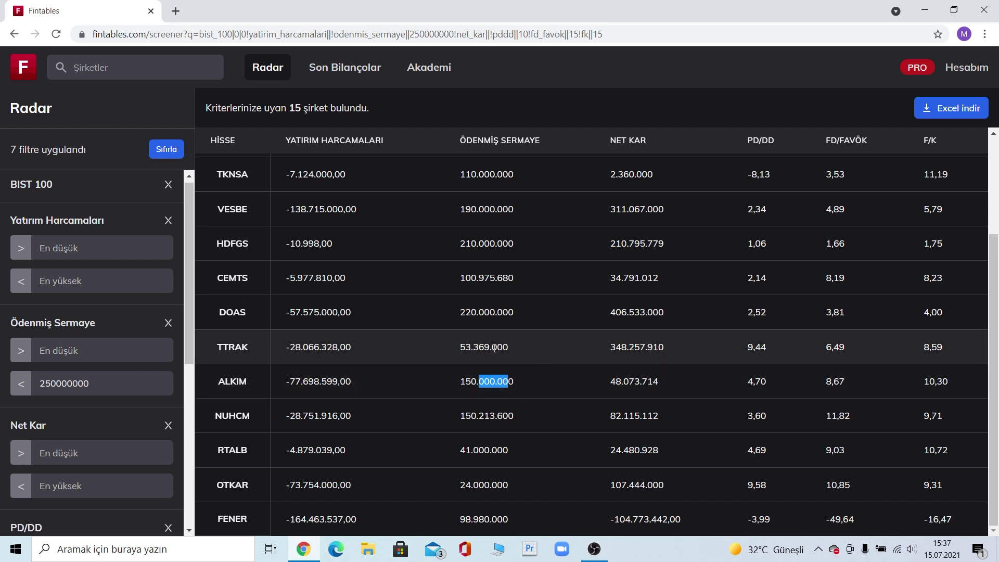
{"action": "scroll", "coordinate": [481, 365], "scroll_direction": "up", "scroll_amount": 3}
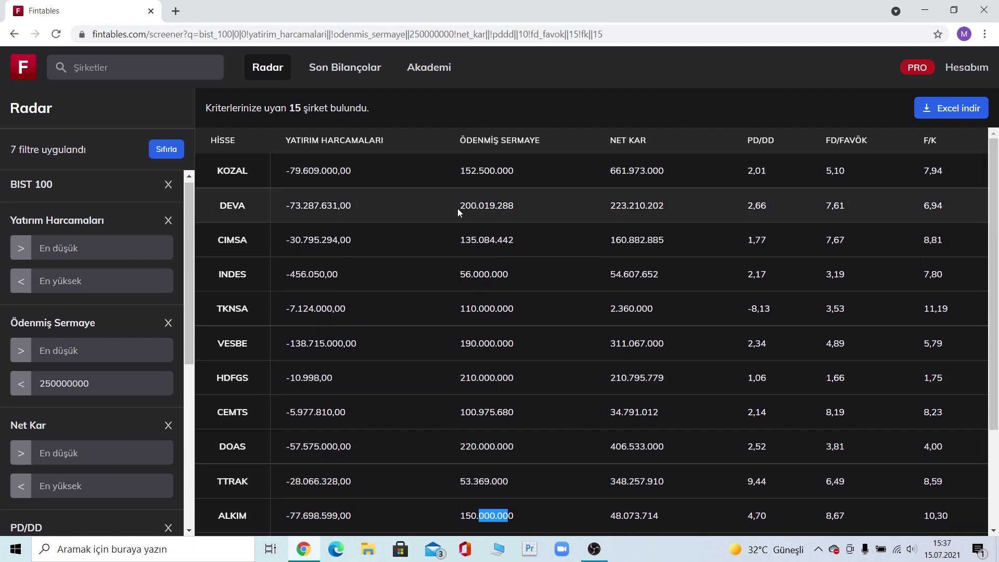
{"action": "left_click_drag", "start_coordinate": [459, 208], "coordinate": [475, 209]}
{"action": "left_click_drag", "start_coordinate": [573, 208], "coordinate": [570, 211]}
{"action": "left_click_drag", "start_coordinate": [333, 206], "coordinate": [296, 206]}
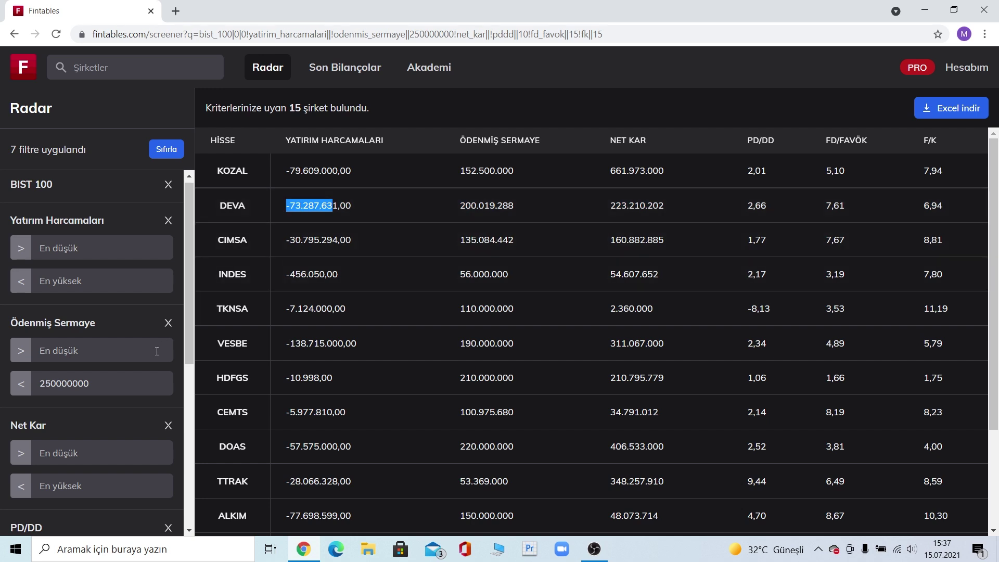
{"action": "scroll", "coordinate": [157, 351], "scroll_direction": "down", "scroll_amount": 1}
{"action": "scroll", "coordinate": [156, 351], "scroll_direction": "down", "scroll_amount": 4}
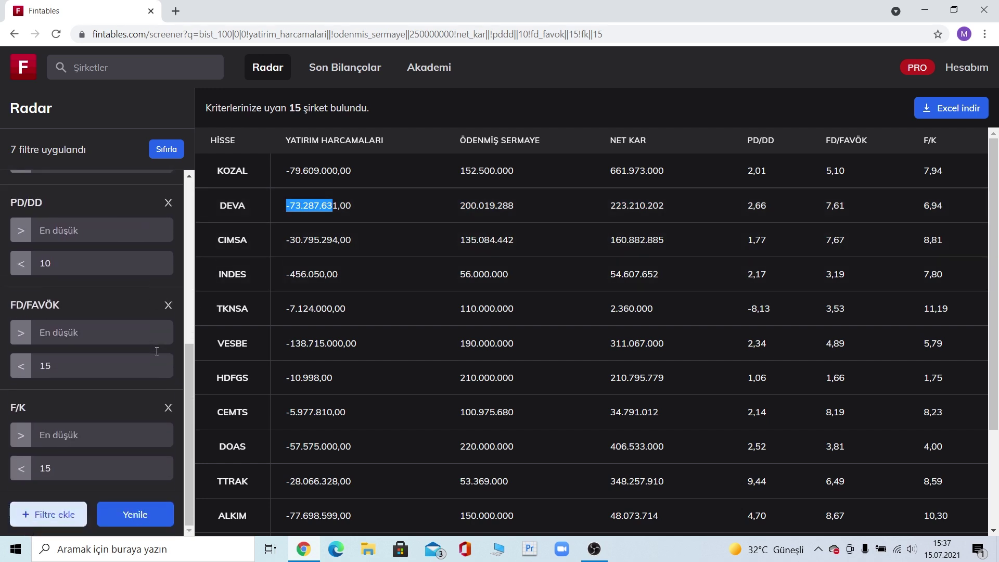
{"action": "scroll", "coordinate": [118, 324], "scroll_direction": "up", "scroll_amount": 1}
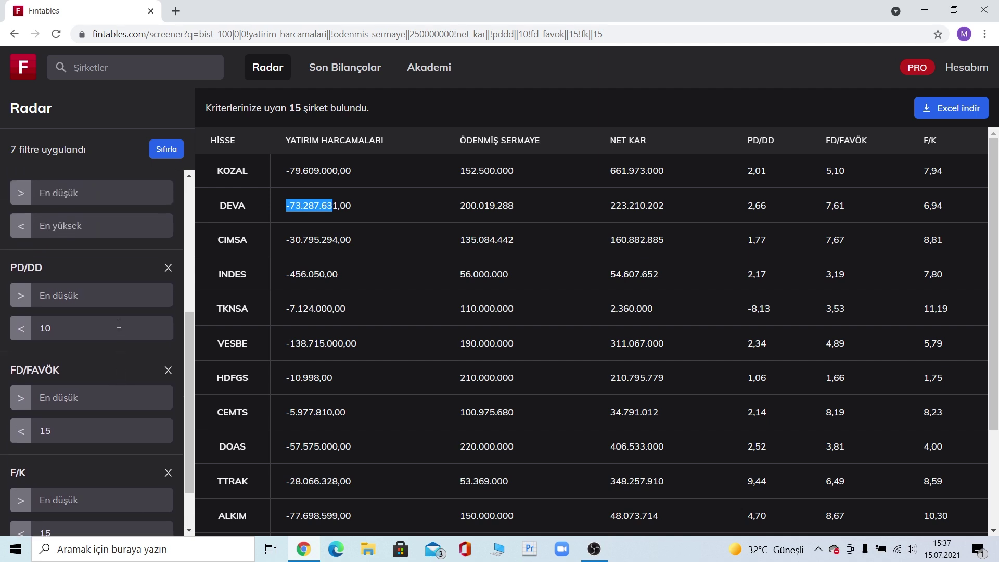
{"action": "scroll", "coordinate": [110, 350], "scroll_direction": "down", "scroll_amount": 1}
{"action": "scroll", "coordinate": [109, 351], "scroll_direction": "up", "scroll_amount": 5}
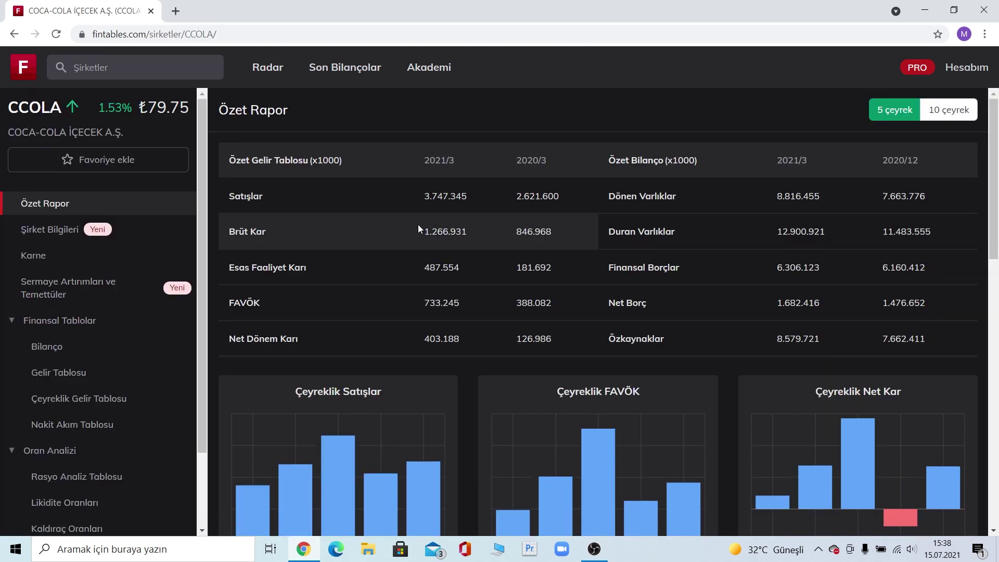
Check the paid-in capital and the 2021/3 net period profit in CCOLA's summary report
{"action": "scroll", "coordinate": [476, 327], "scroll_direction": "down", "scroll_amount": 6}
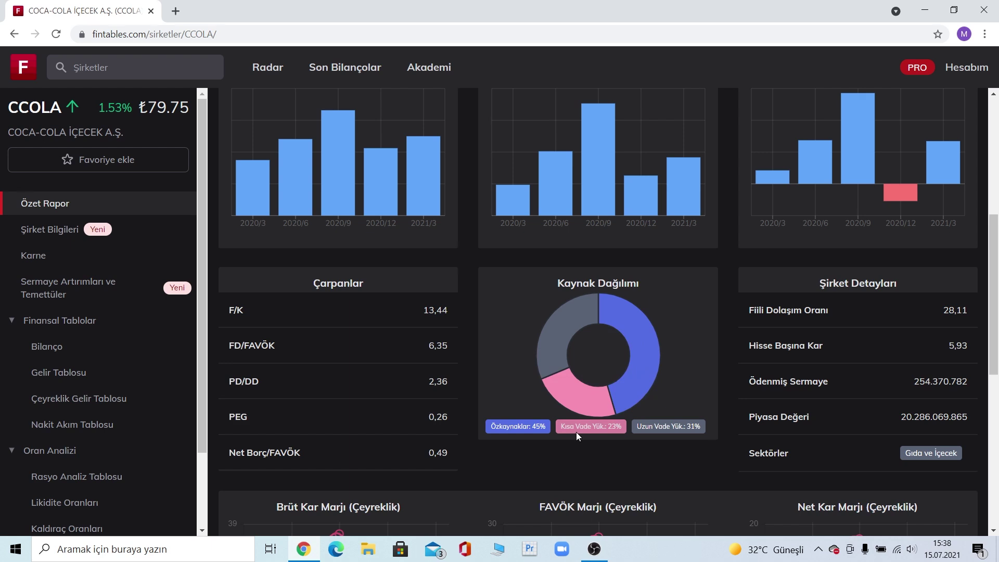
{"action": "scroll", "coordinate": [576, 432], "scroll_direction": "up", "scroll_amount": 6}
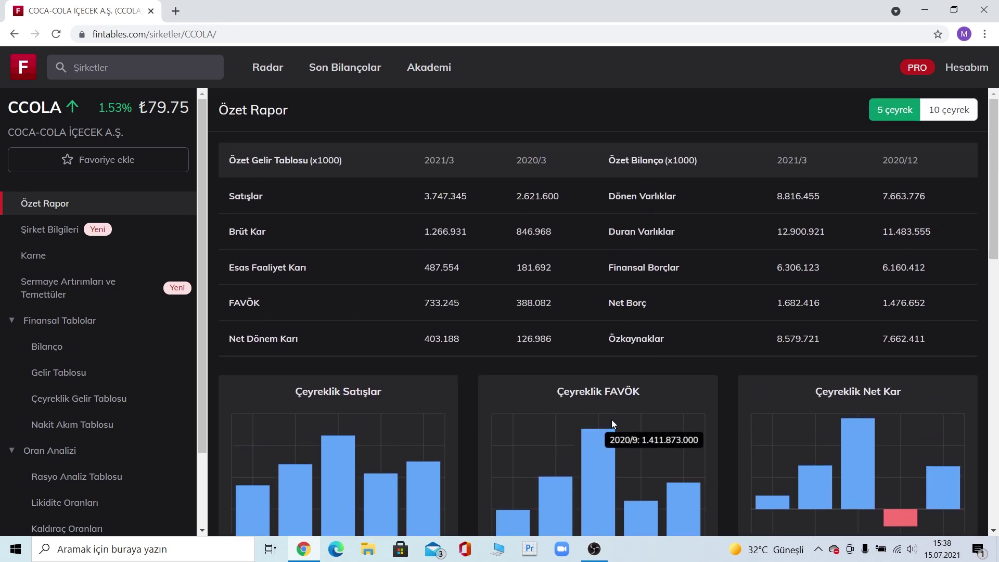
{"action": "scroll", "coordinate": [773, 409], "scroll_direction": "down", "scroll_amount": 6}
{"action": "left_click_drag", "start_coordinate": [920, 382], "coordinate": [958, 381]}
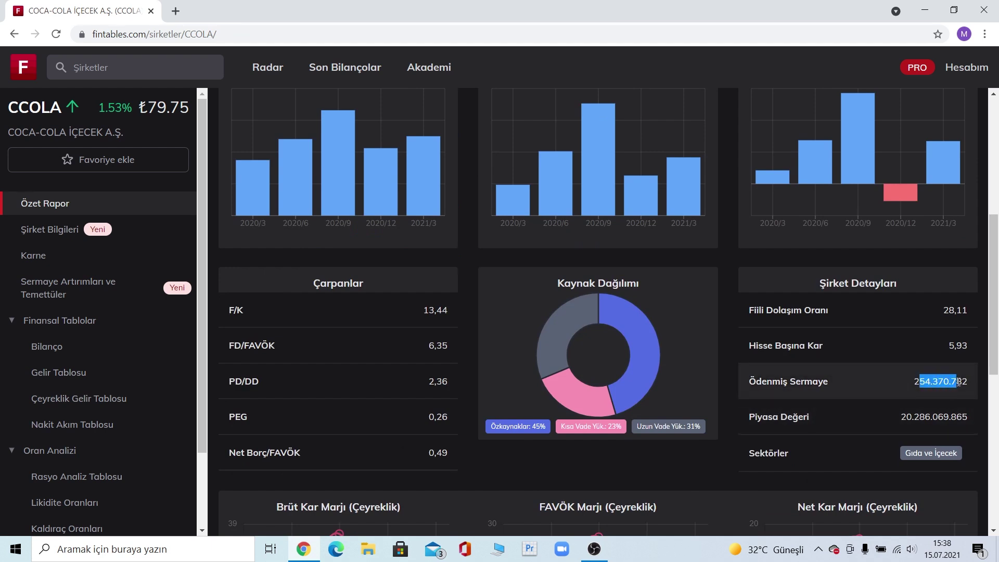
{"action": "scroll", "coordinate": [821, 414], "scroll_direction": "up", "scroll_amount": 6}
{"action": "left_click_drag", "start_coordinate": [419, 338], "coordinate": [460, 339]}
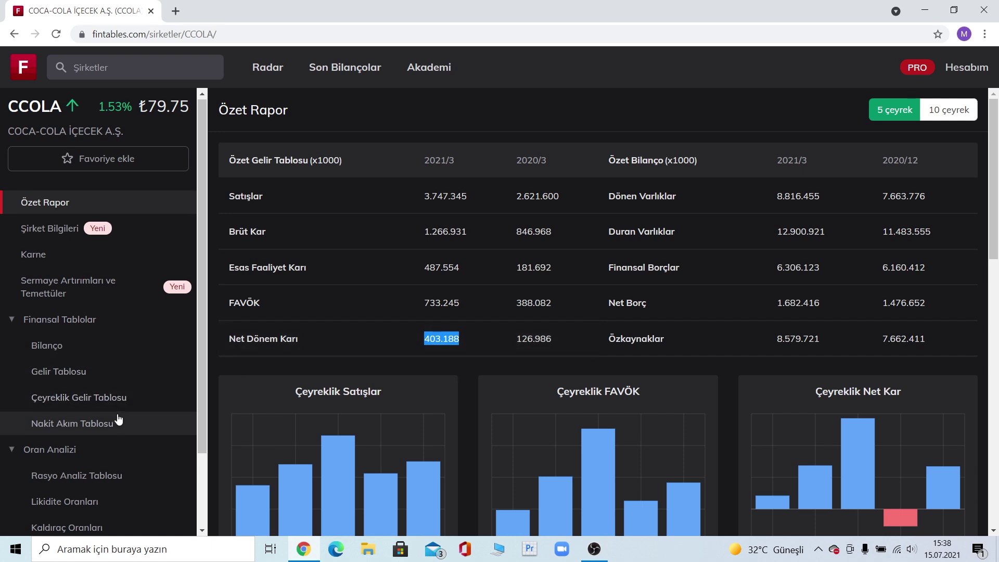
Open CCOLA's cash flow statement and check the 2021/3 cash outflow for purchases of tangible and intangible fixed assets
{"action": "scroll", "coordinate": [119, 420], "scroll_direction": "down", "scroll_amount": 1}
{"action": "left_click", "coordinate": [104, 423]}
{"action": "scroll", "coordinate": [390, 407], "scroll_direction": "down", "scroll_amount": 11}
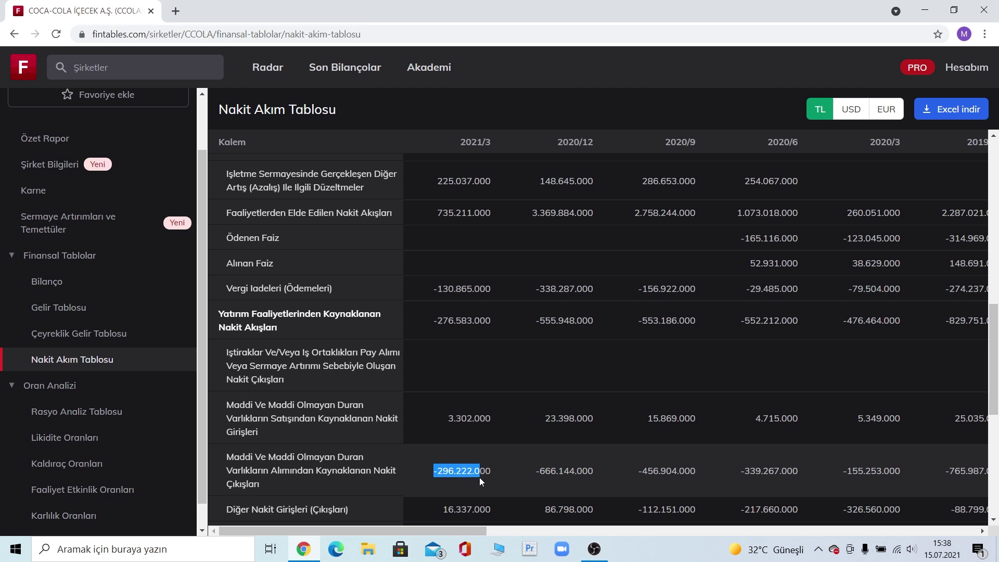
Return from the cash flow statement to CCOLA's summary report and recheck the 2021/3 net period profit
{"action": "left_click_drag", "start_coordinate": [672, 471], "coordinate": [726, 476]}
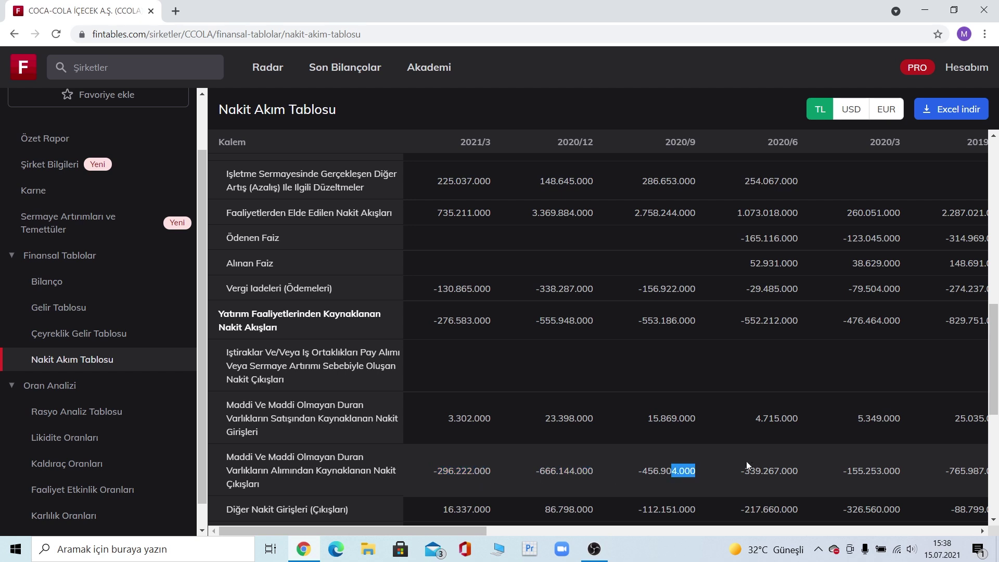
{"action": "left_click", "coordinate": [46, 137]}
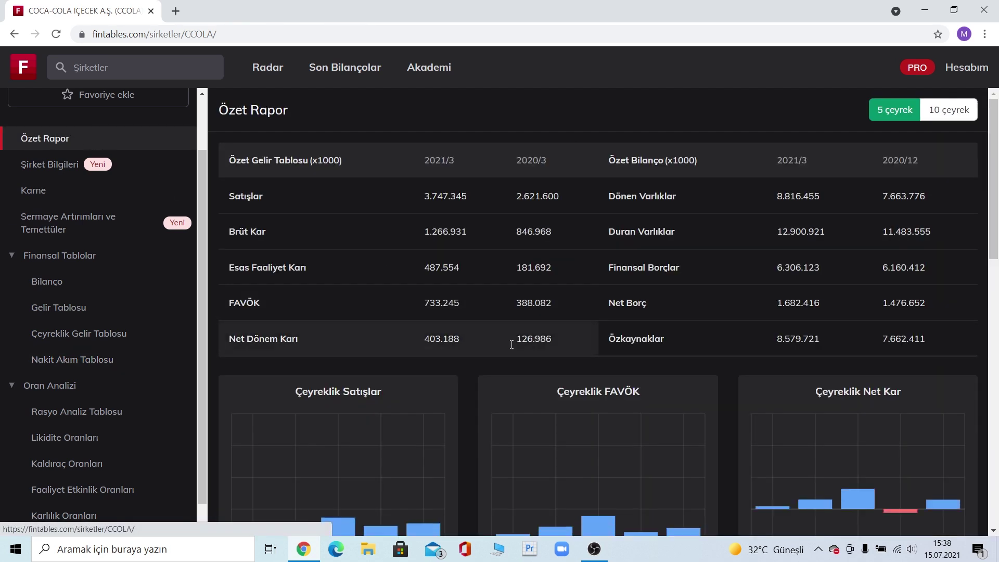
{"action": "double_click", "coordinate": [442, 339]}
{"action": "scroll", "coordinate": [579, 417], "scroll_direction": "down", "scroll_amount": 5}
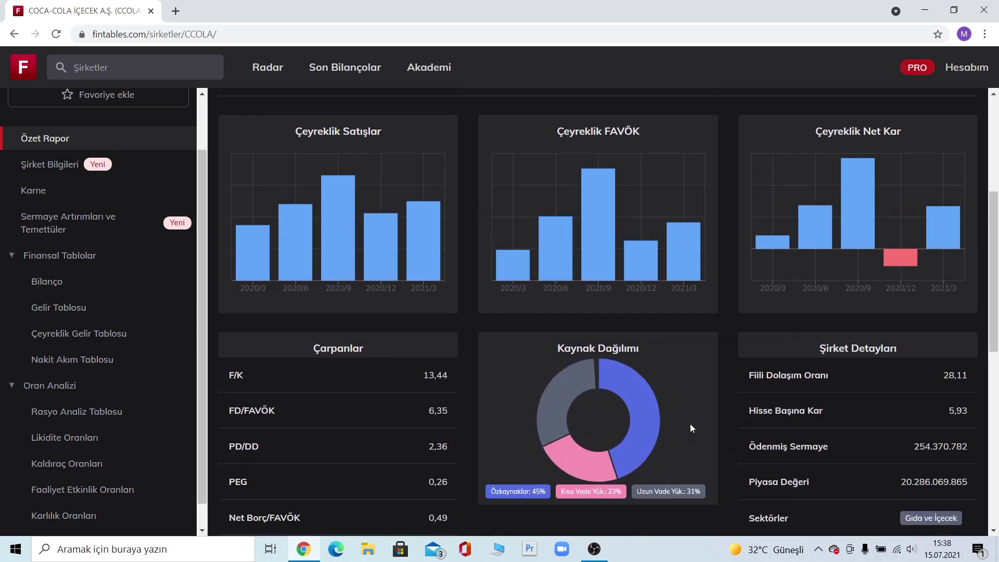
{"action": "scroll", "coordinate": [545, 373], "scroll_direction": "up", "scroll_amount": 4}
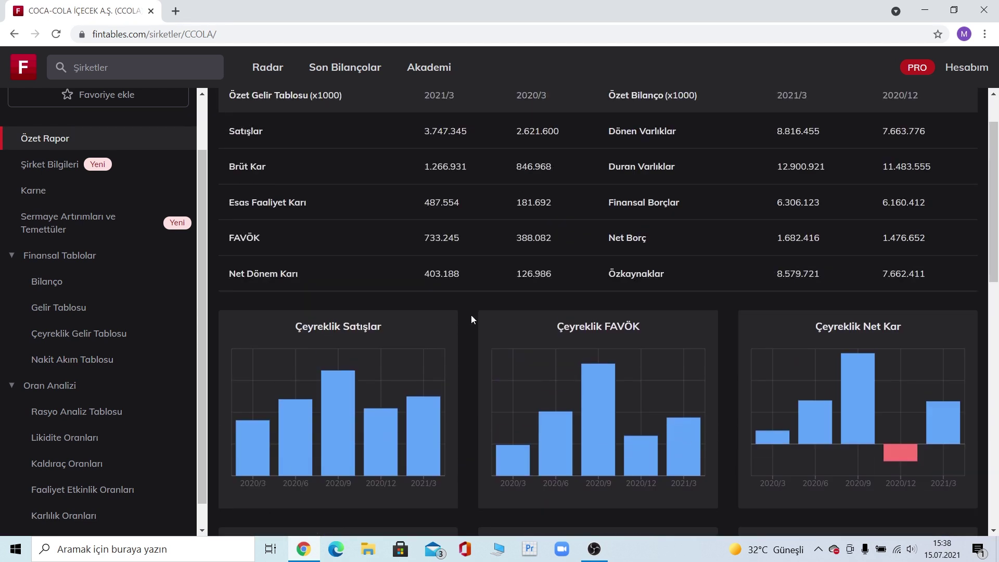
{"action": "double_click", "coordinate": [441, 273]}
{"action": "left_click", "coordinate": [467, 273]}
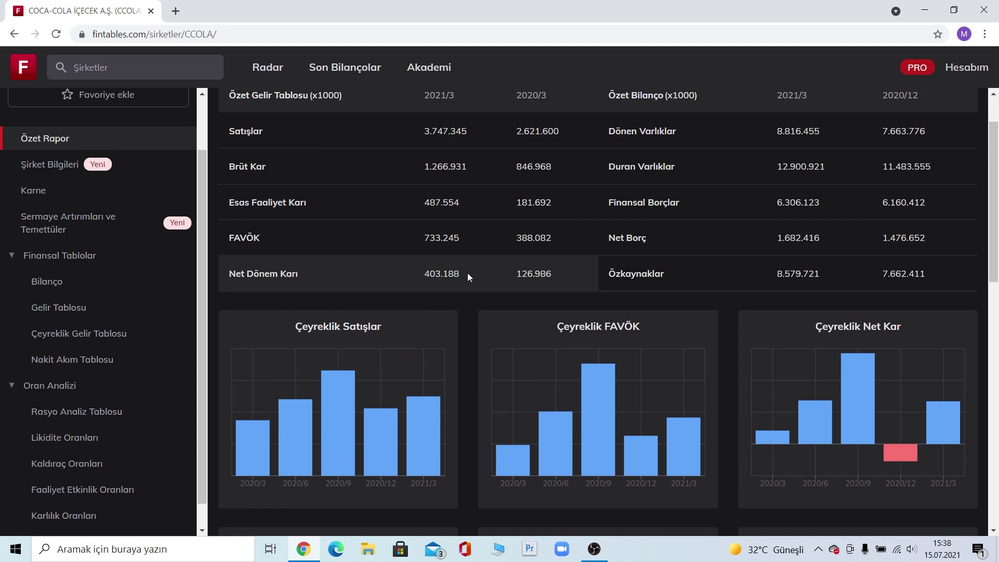
{"action": "scroll", "coordinate": [467, 273], "scroll_direction": "up", "scroll_amount": 1}
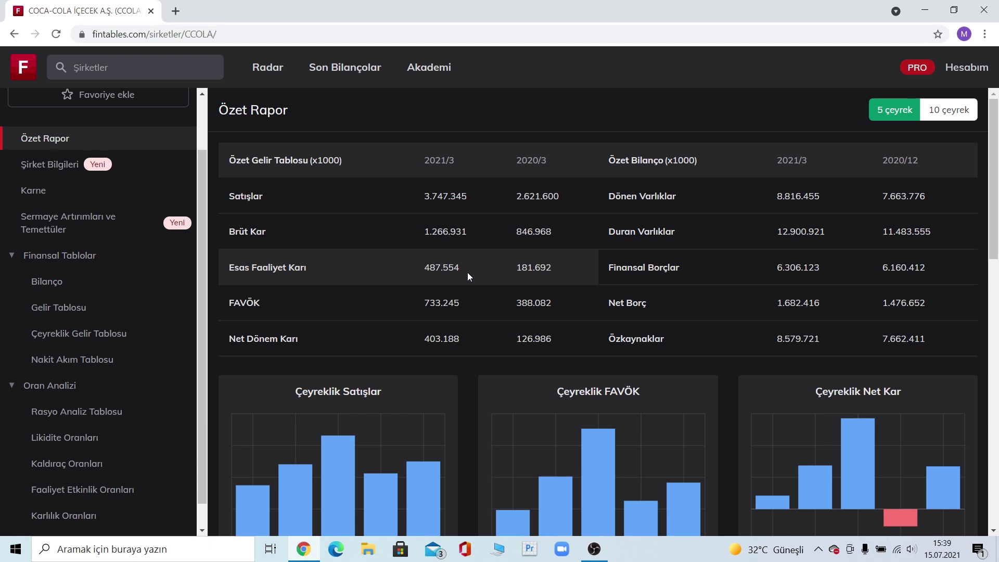
{"action": "mouse_move", "coordinate": [650, 481]}
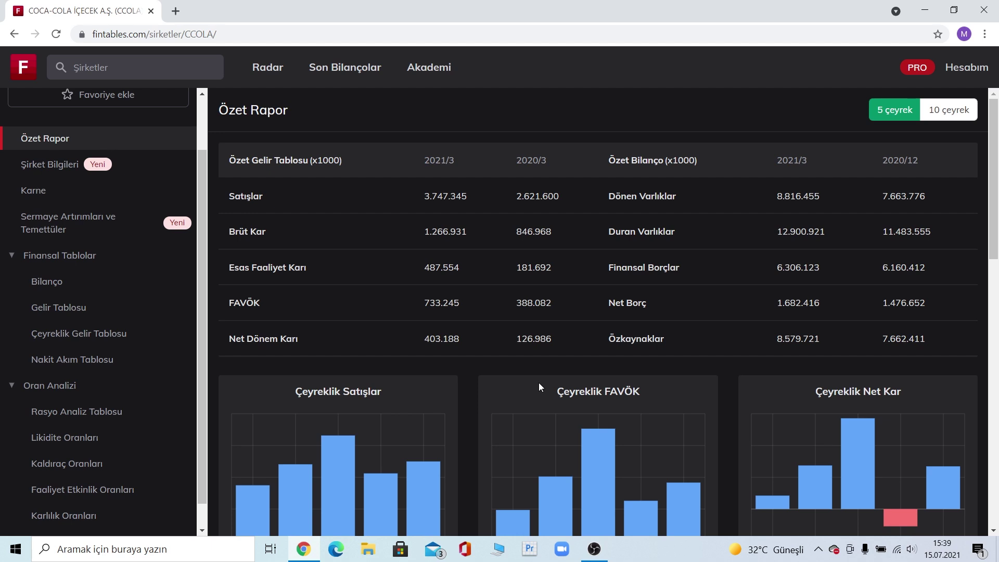
{"action": "mouse_move", "coordinate": [573, 438]}
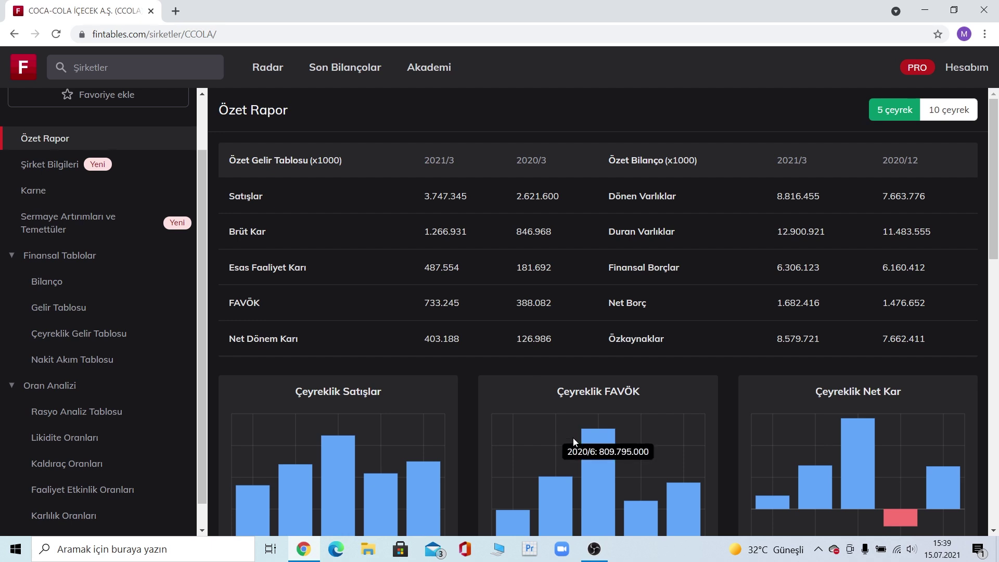